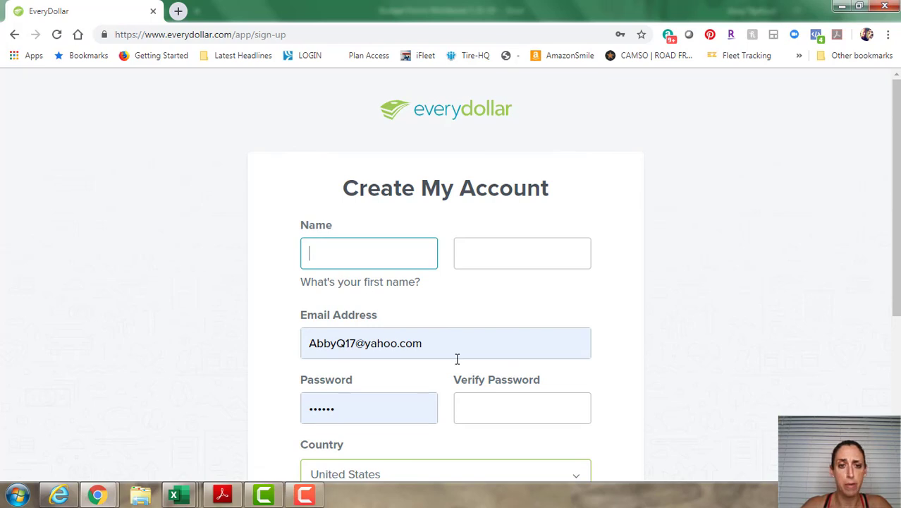
# Return to the EveryDollar home page and go to the Sign In page.
pyautogui.scroll(-3, 581, 410)
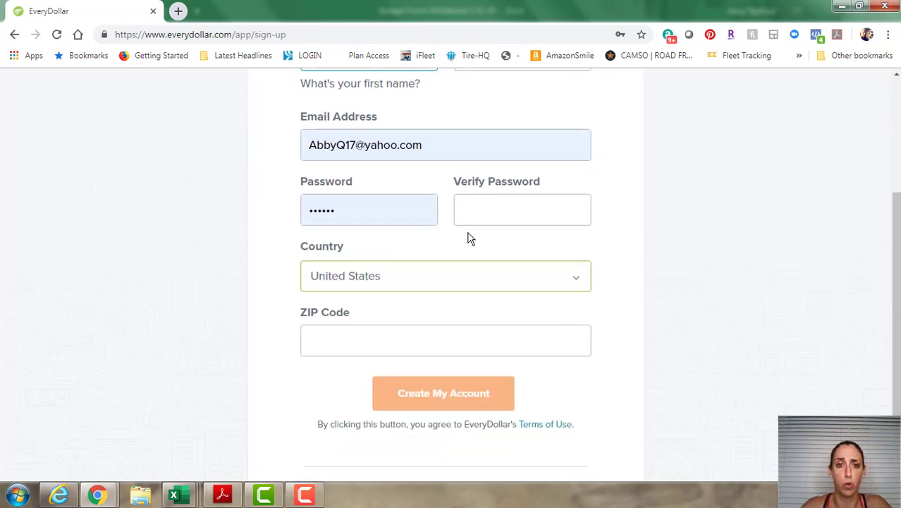
pyautogui.scroll(3, 483, 297)
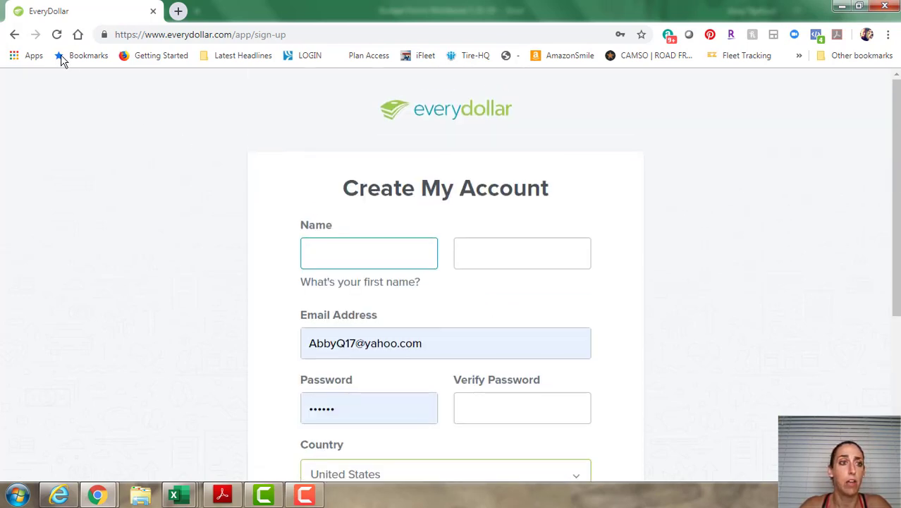
pyautogui.click(17, 37)
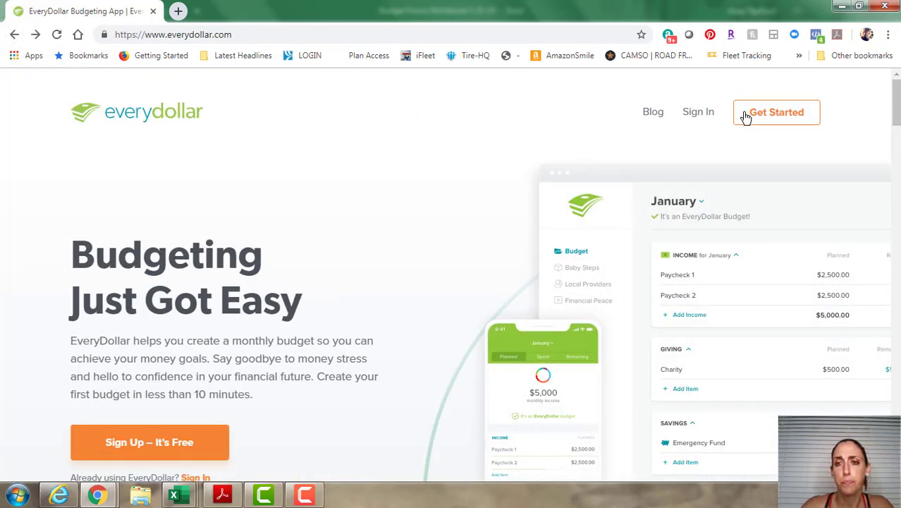
pyautogui.click(697, 117)
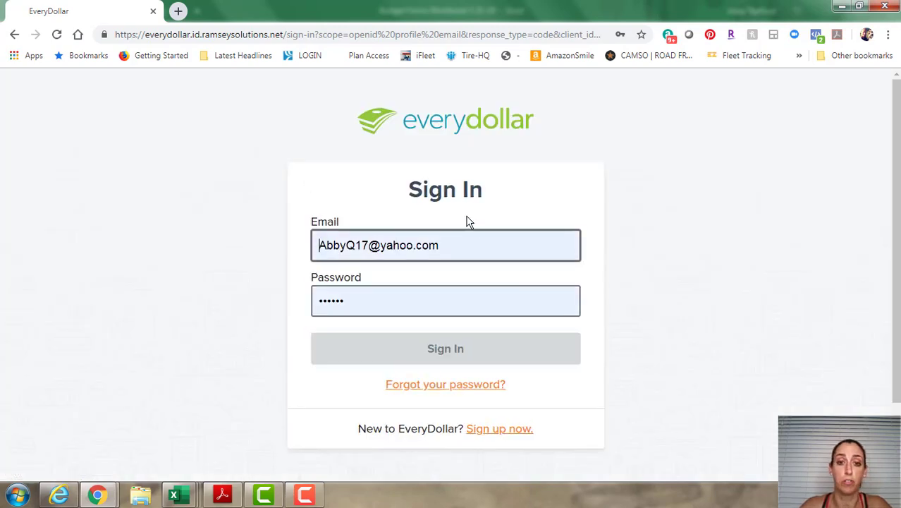
# Sign in using the saved coaching email address and the account password.
pyautogui.click(477, 241)
pyautogui.moveTo(477, 241); pyautogui.dragTo(243, 227)
pyautogui.click(244, 227)
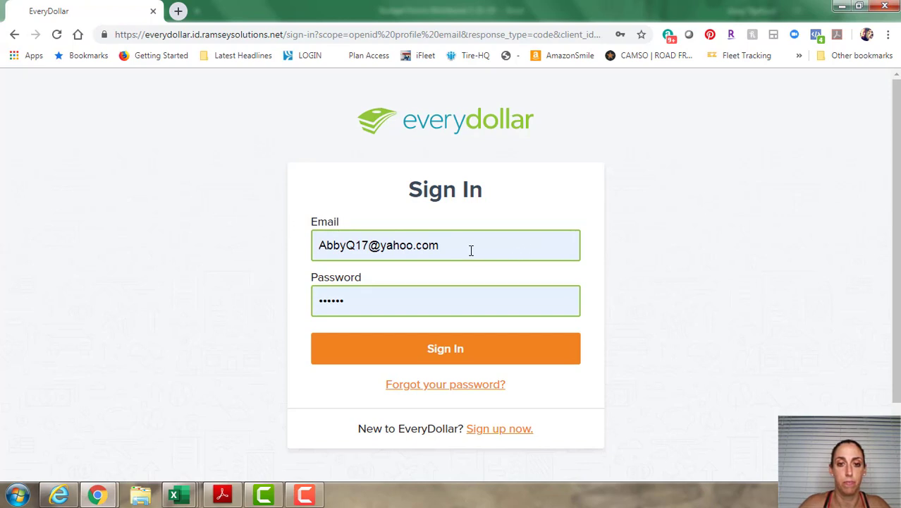
pyautogui.moveTo(471, 249); pyautogui.dragTo(179, 238)
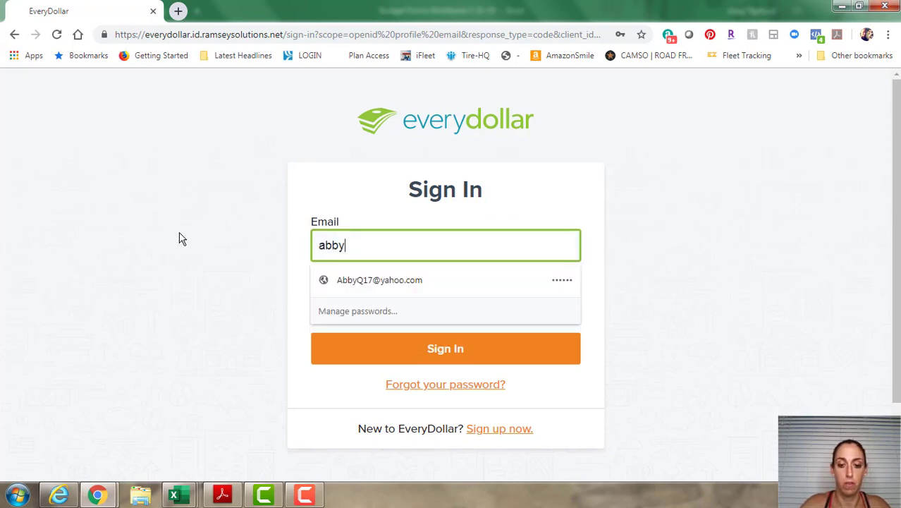
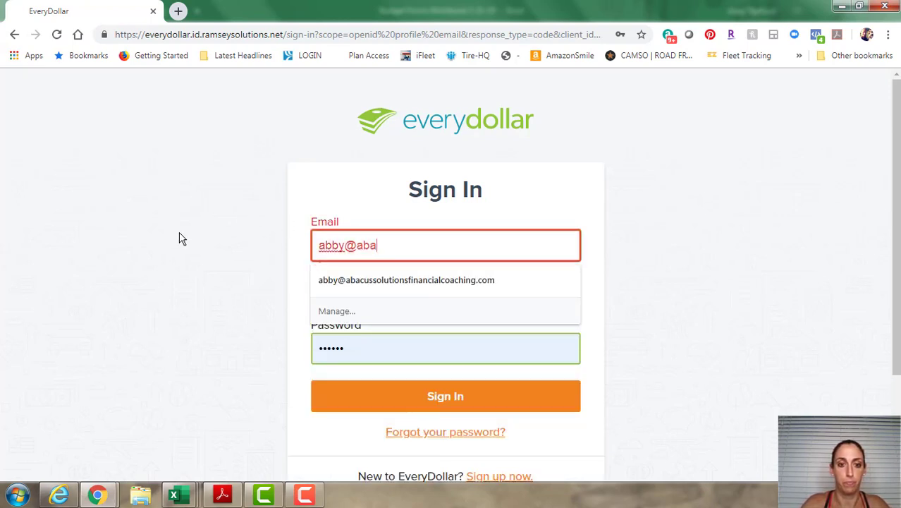
pyautogui.press('Down')
pyautogui.press('Tab')
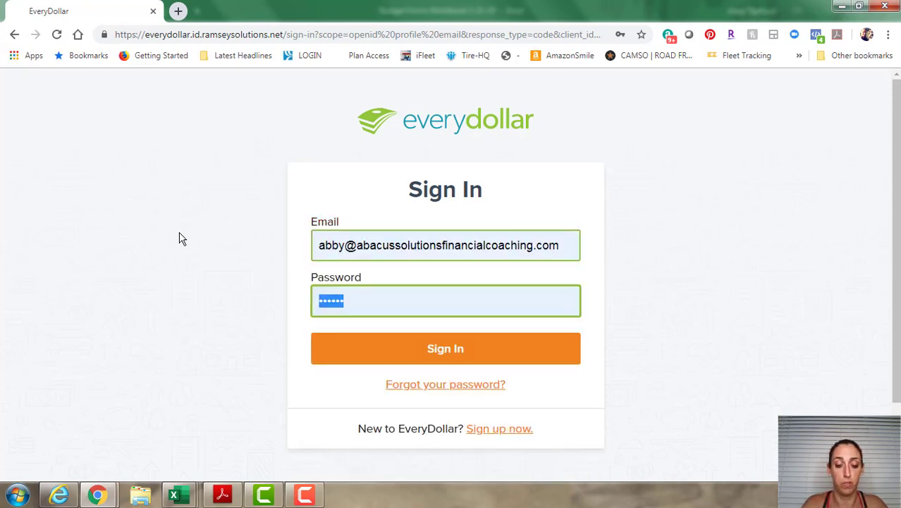
pyautogui.write('••••••')
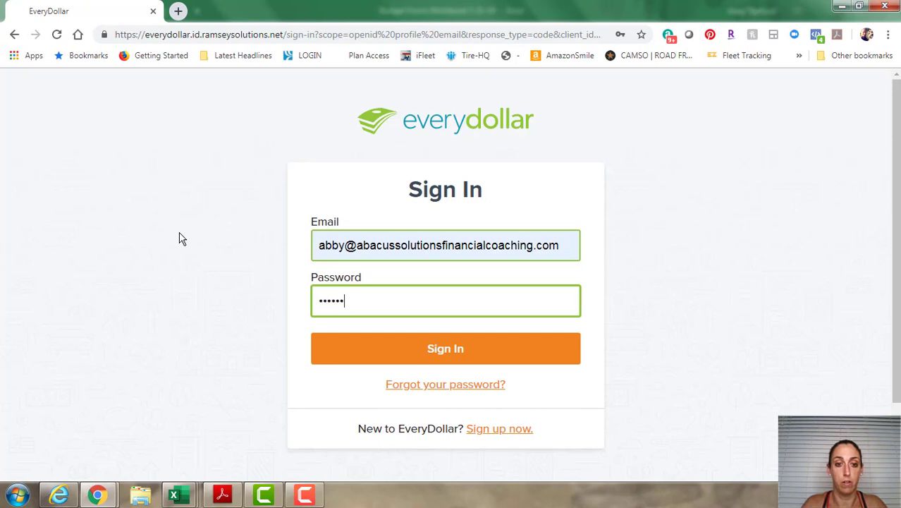
pyautogui.write('••••')
pyautogui.press('Return')
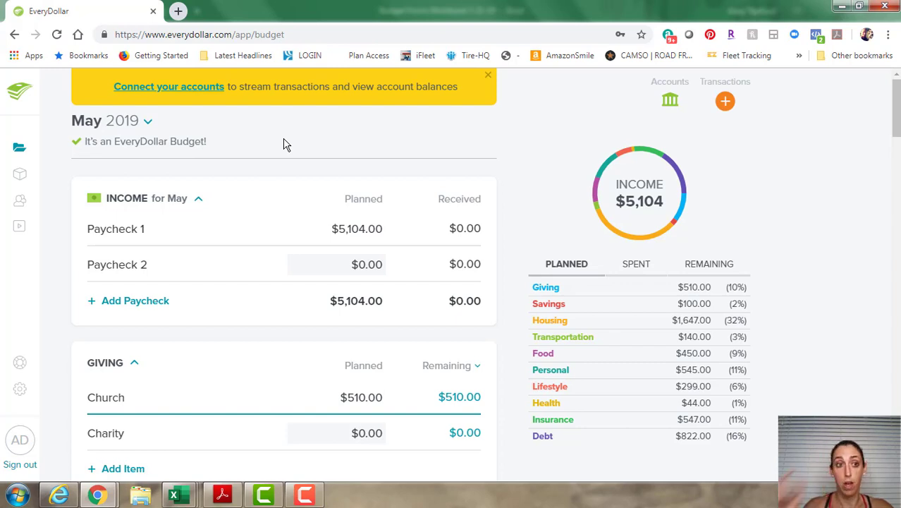
# Dismiss the Connect your accounts banner, view the empty June 2019 budget, then return to May 2019.
pyautogui.click(489, 79)
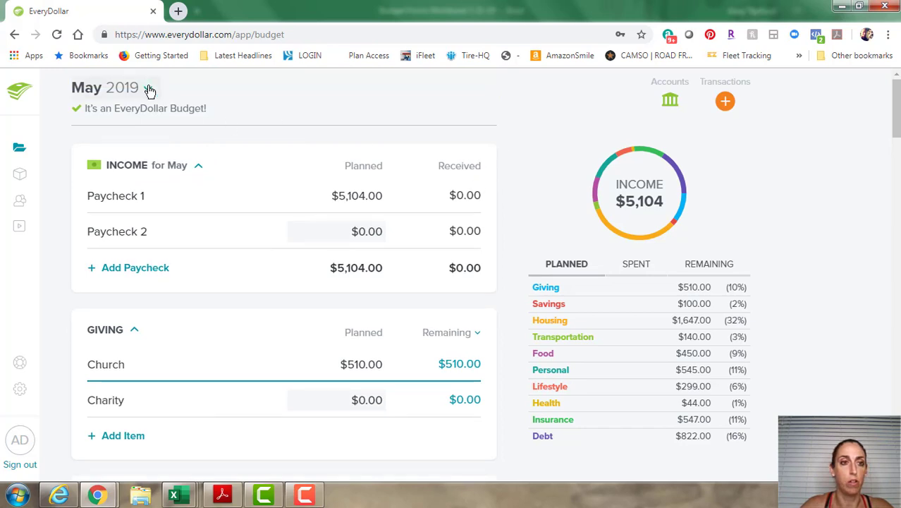
pyautogui.click(150, 89)
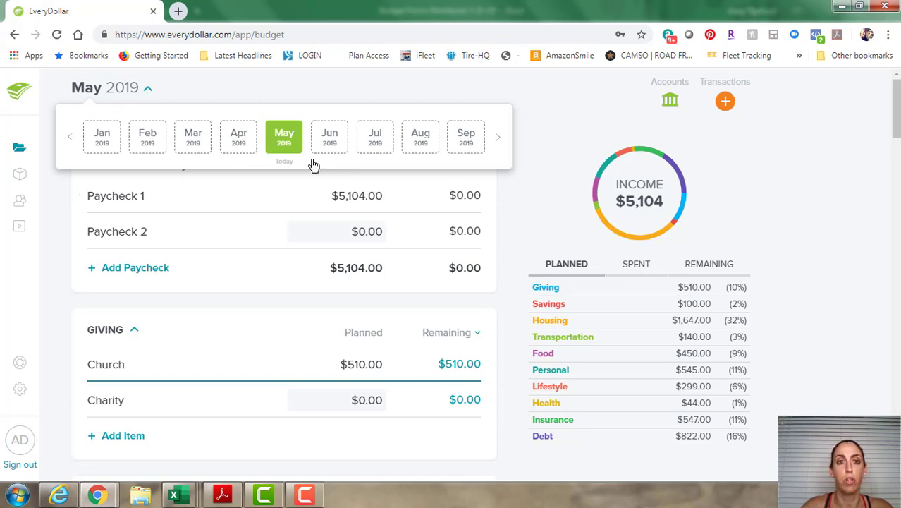
pyautogui.click(330, 137)
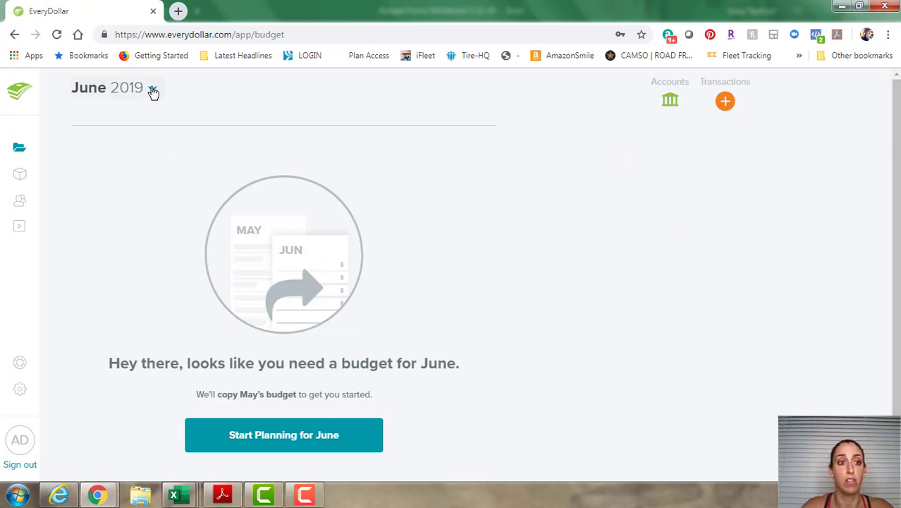
pyautogui.click(153, 91)
pyautogui.click(240, 144)
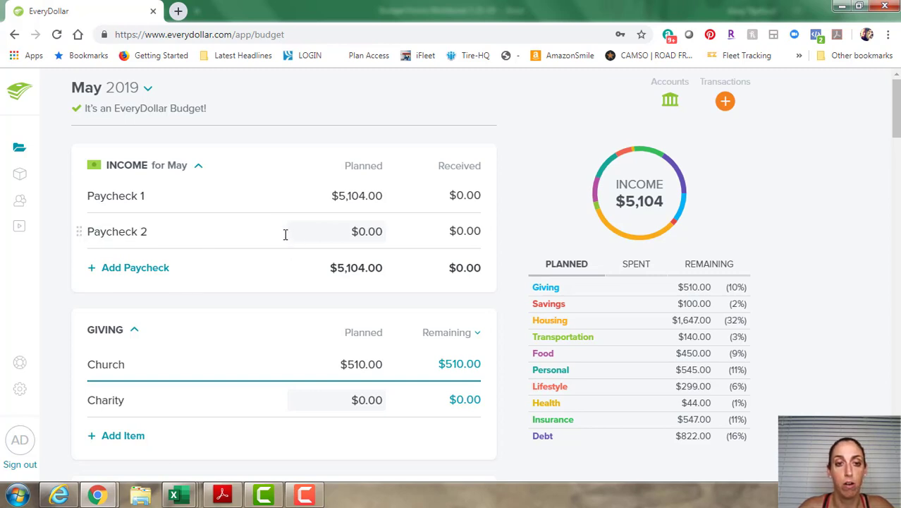
# Add a new income line named Coaching with $300.00 planned for May.
pyautogui.click(144, 271)
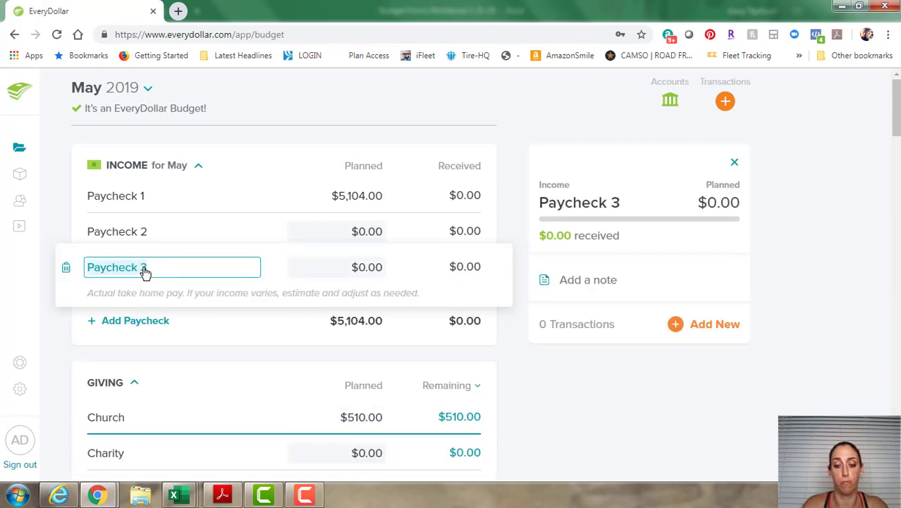
pyautogui.write('Coaching')
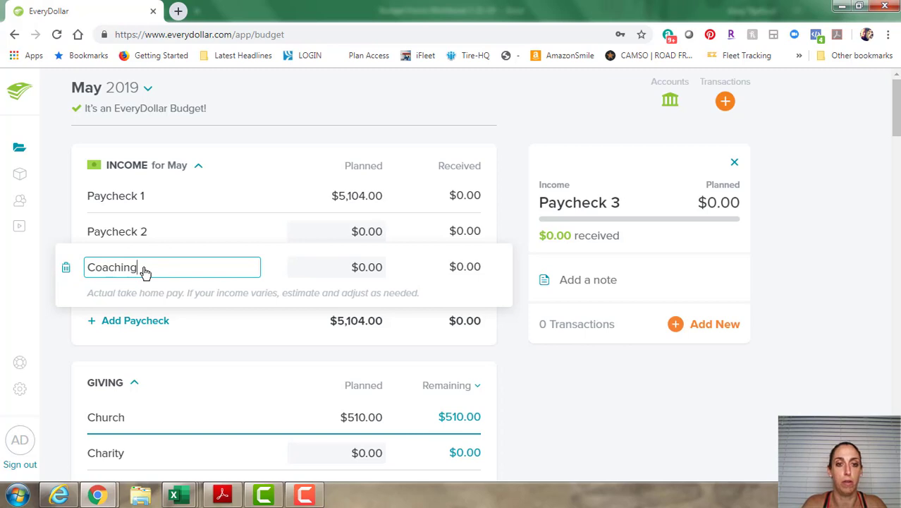
pyautogui.press('Tab')
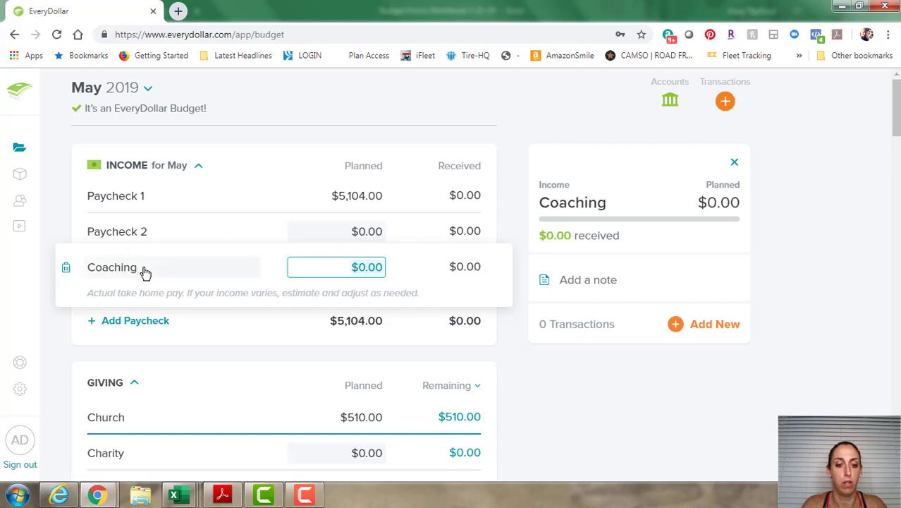
pyautogui.write('300')
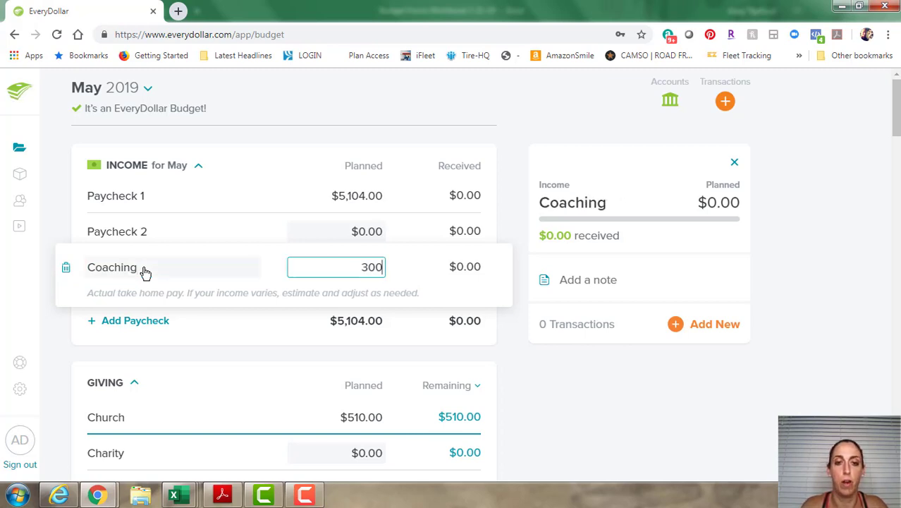
pyautogui.press('Tab')
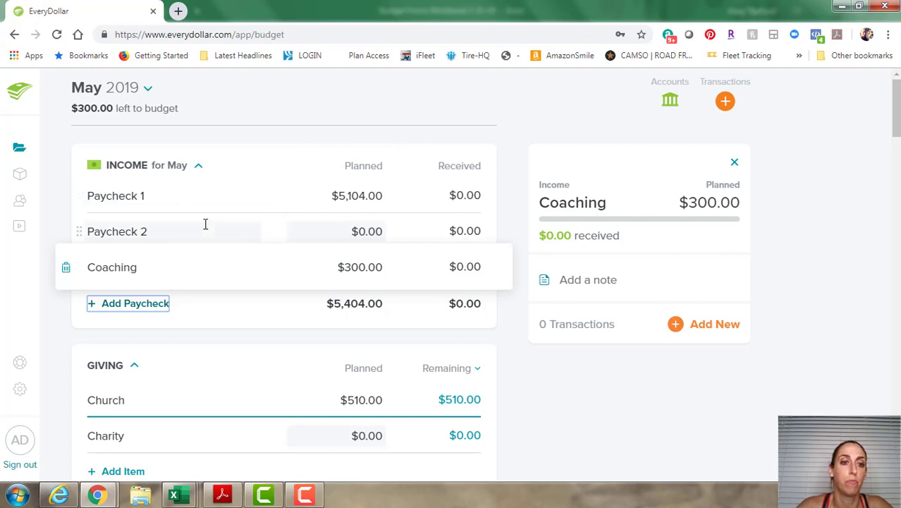
pyautogui.scroll(-1, 246, 200)
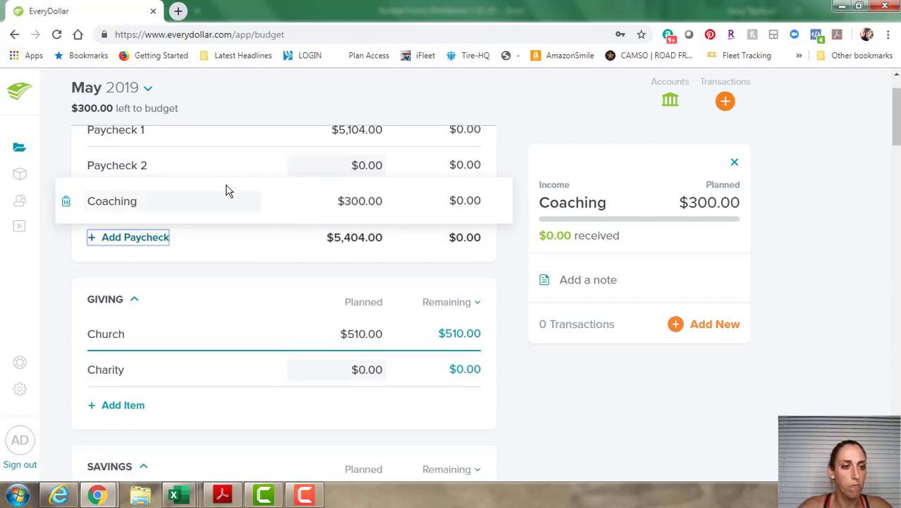
pyautogui.scroll(-2, 299, 199)
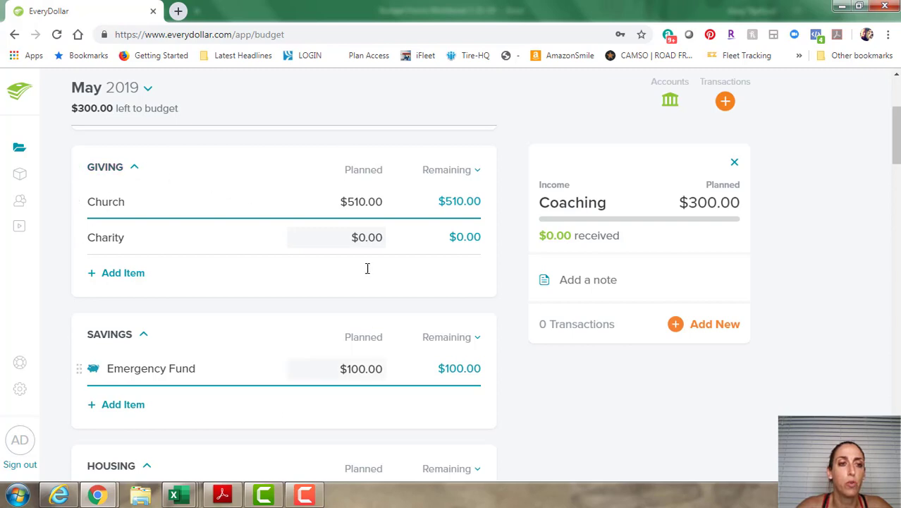
pyautogui.scroll(1, 374, 256)
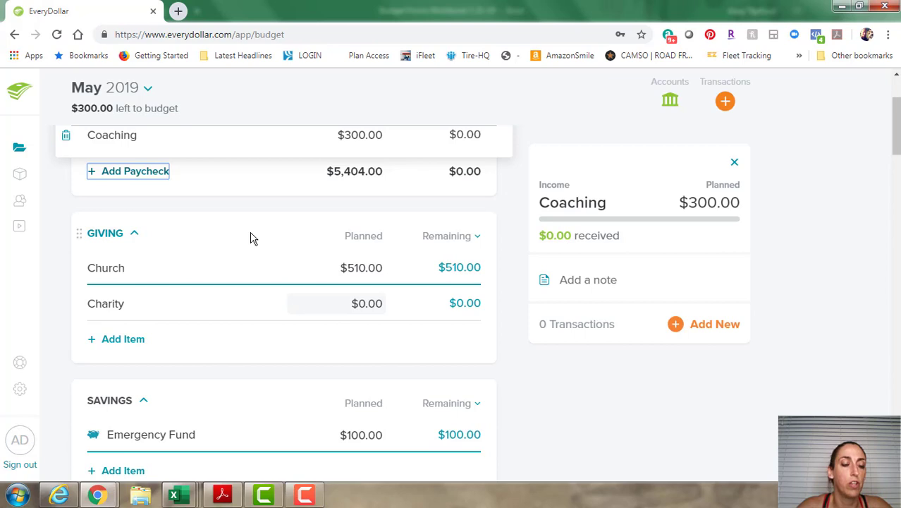
pyautogui.scroll(-1, 251, 239)
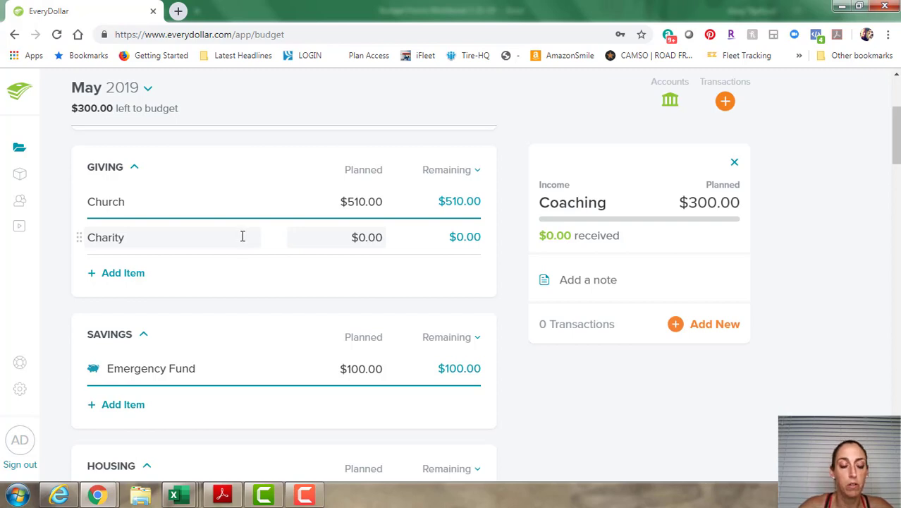
pyautogui.scroll(-2, 246, 240)
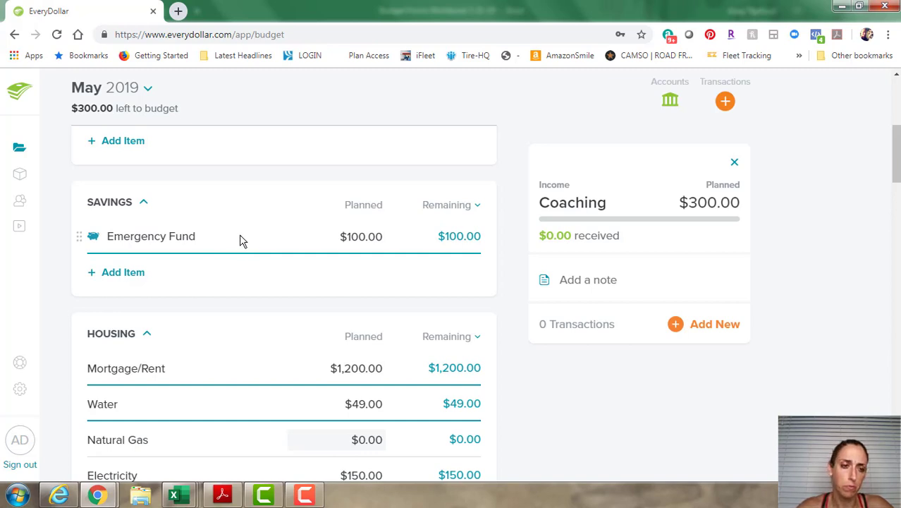
pyautogui.scroll(1, 278, 248)
pyautogui.scroll(1, 320, 215)
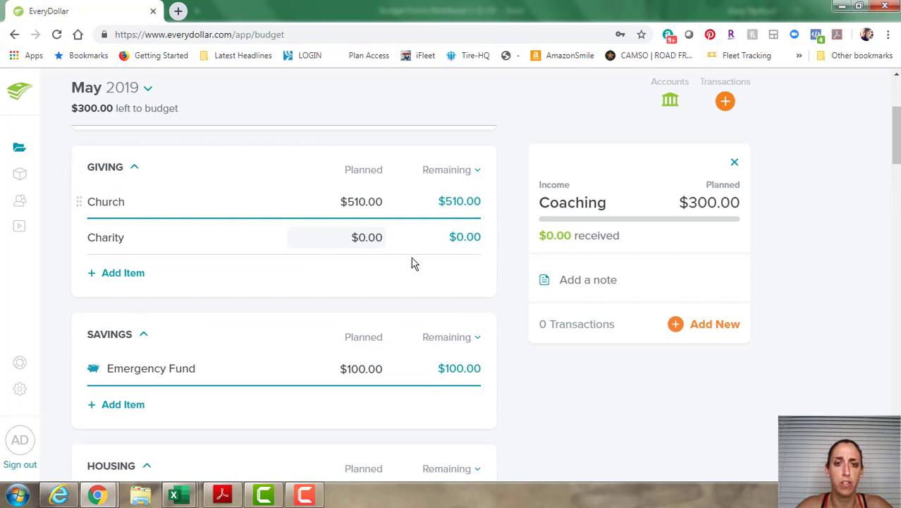
pyautogui.scroll(3, 458, 255)
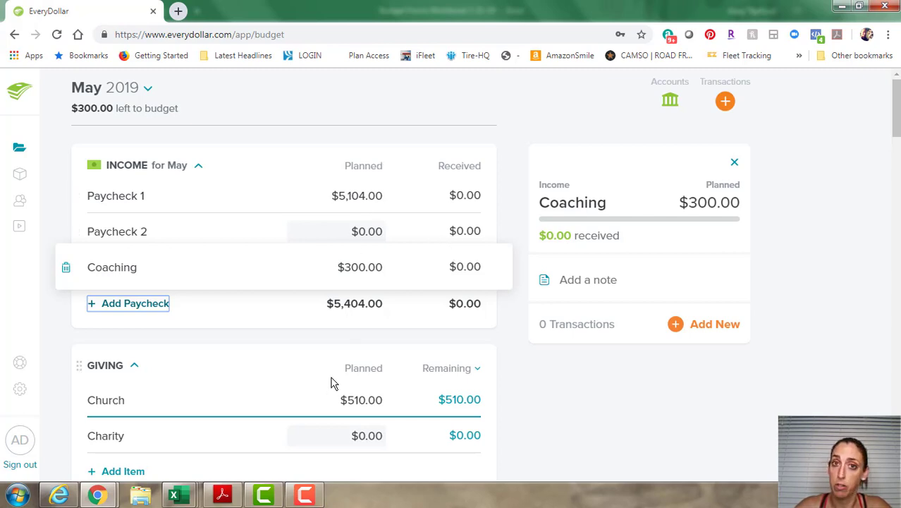
pyautogui.scroll(-1, 433, 332)
pyautogui.scroll(1, 436, 328)
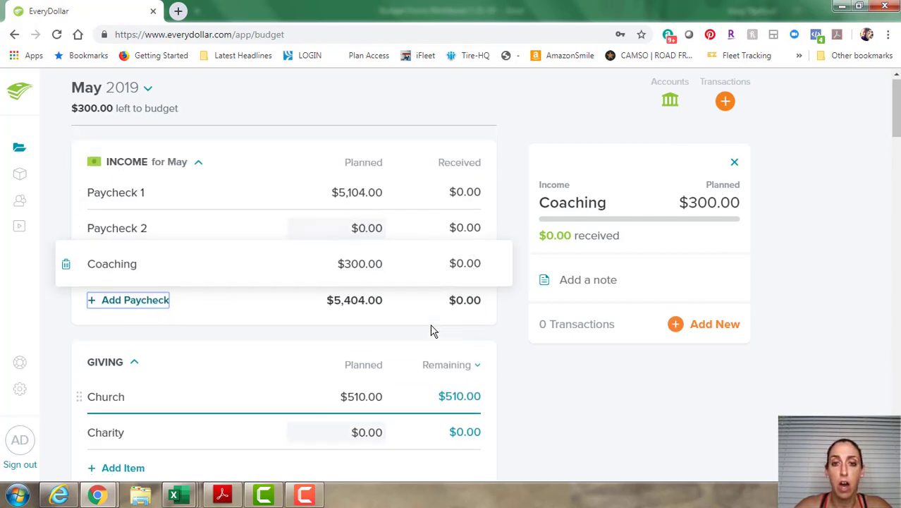
pyautogui.scroll(-1, 435, 328)
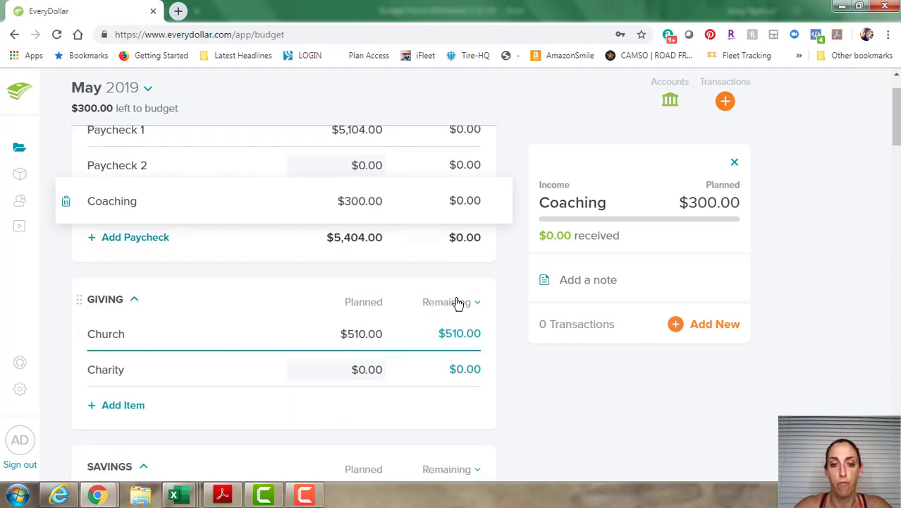
# Switch the amount columns to Spent and back to Remaining, then scroll down to Housing.
pyautogui.click(457, 303)
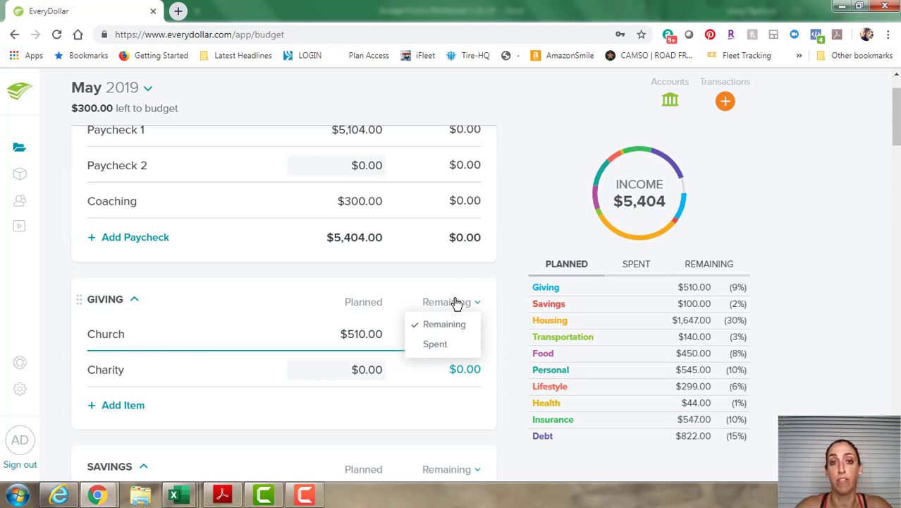
pyautogui.click(431, 345)
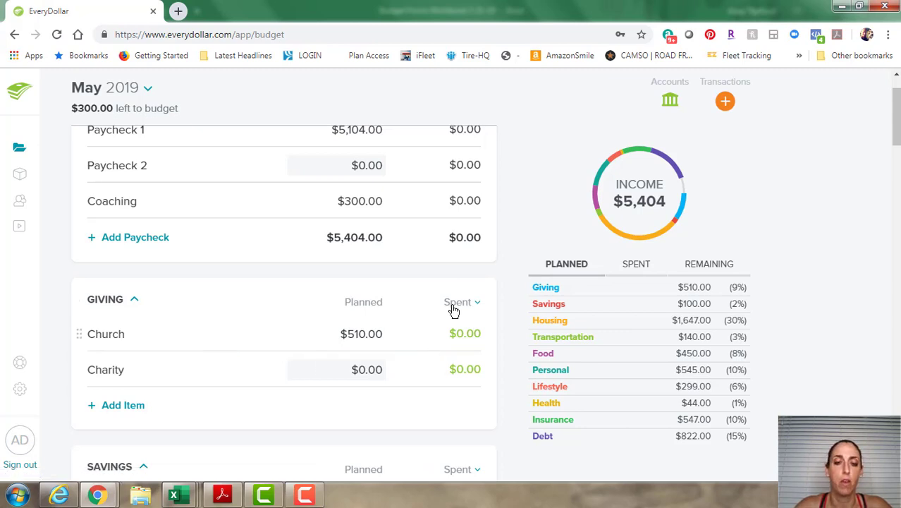
pyautogui.click(454, 305)
pyautogui.click(428, 329)
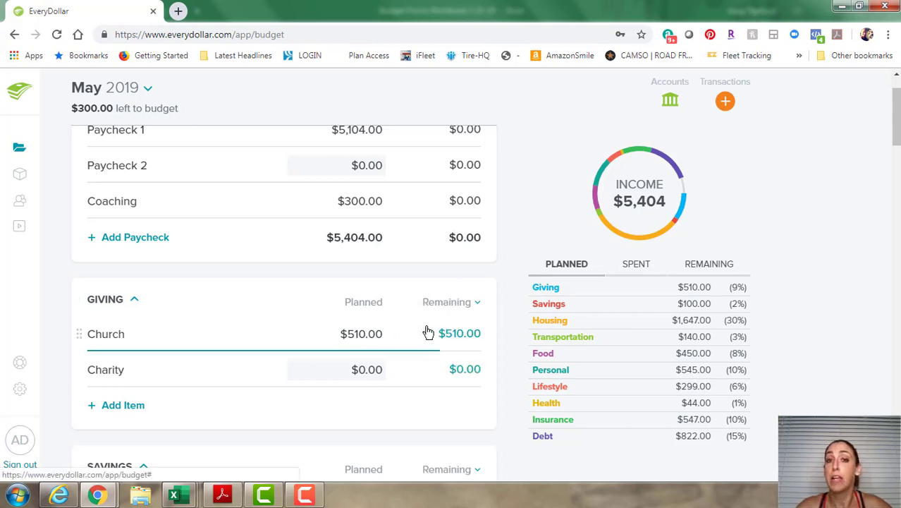
pyautogui.scroll(-3, 427, 332)
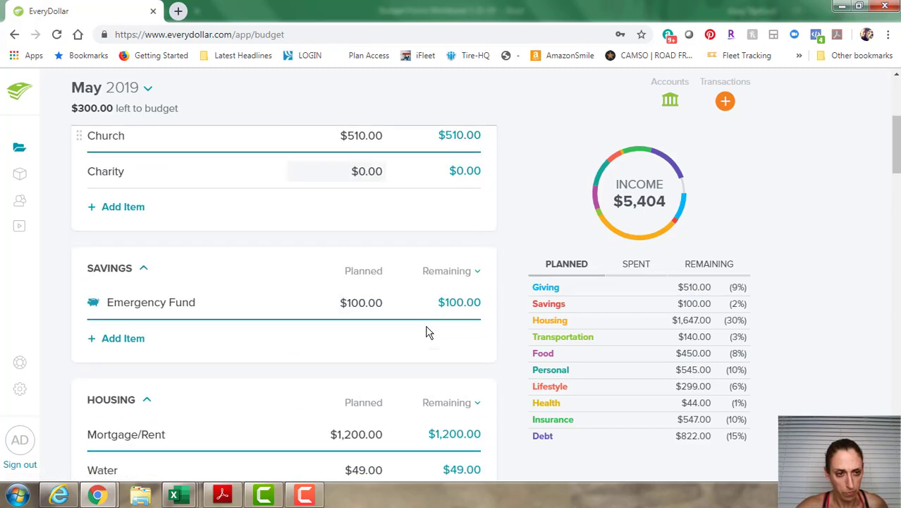
pyautogui.scroll(-2, 425, 318)
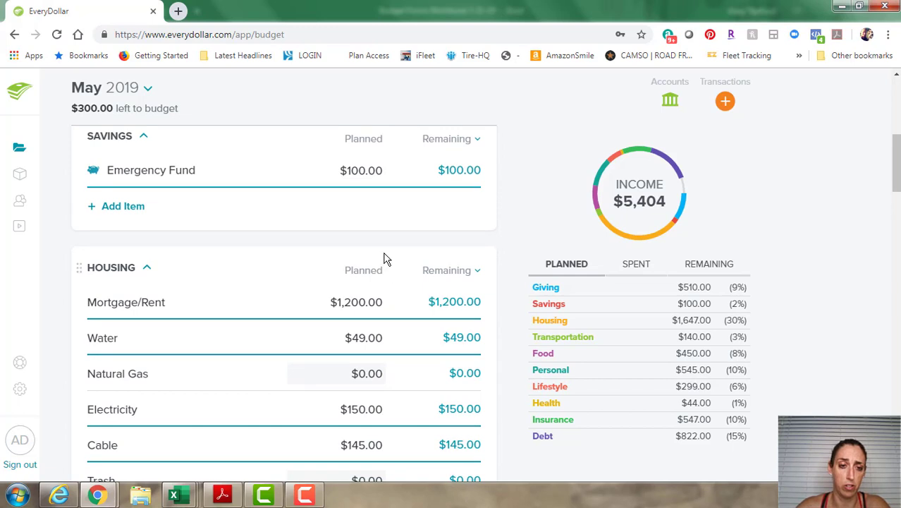
pyautogui.scroll(-2, 384, 254)
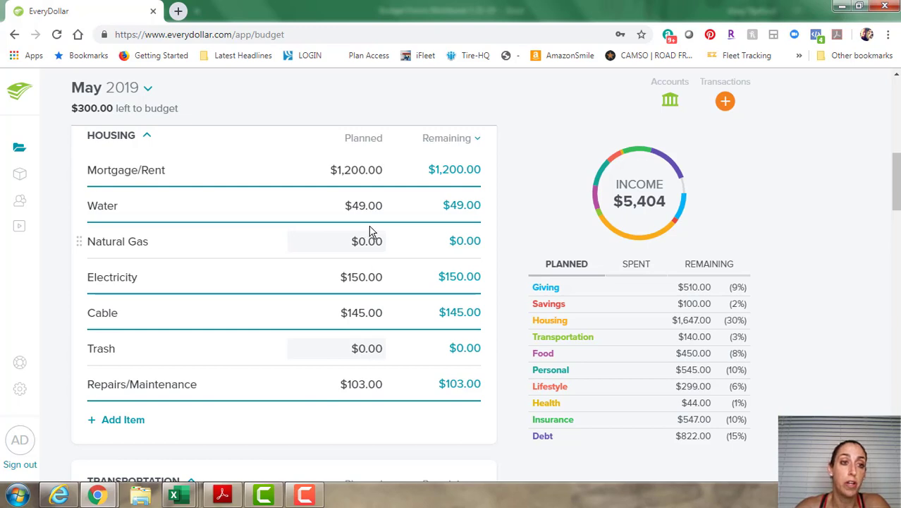
# Add a Lawn Service item under Housing with $75.00 planned.
pyautogui.click(120, 421)
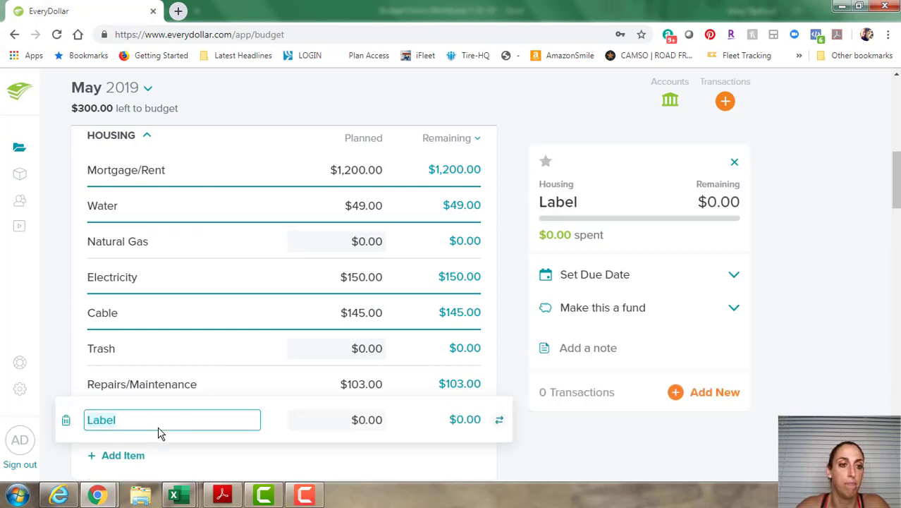
pyautogui.write('Lawn')
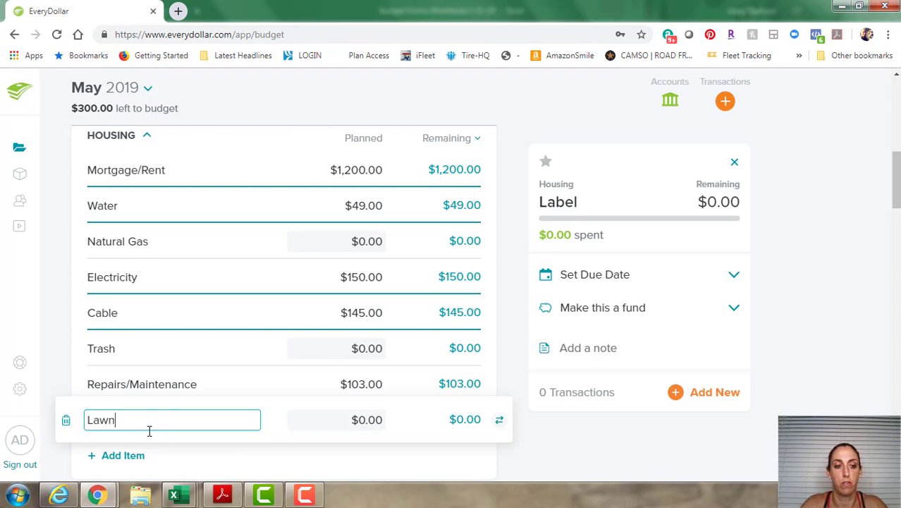
pyautogui.write(' Services')
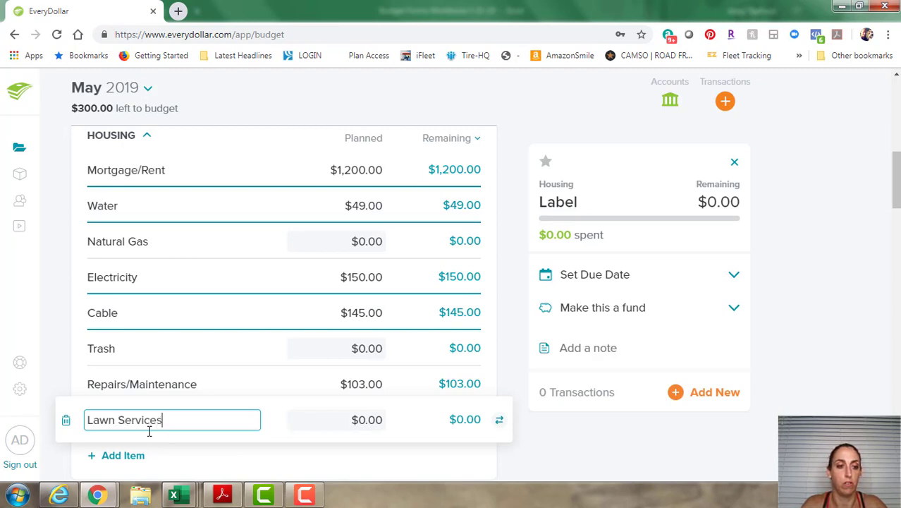
pyautogui.press('BackSpace')
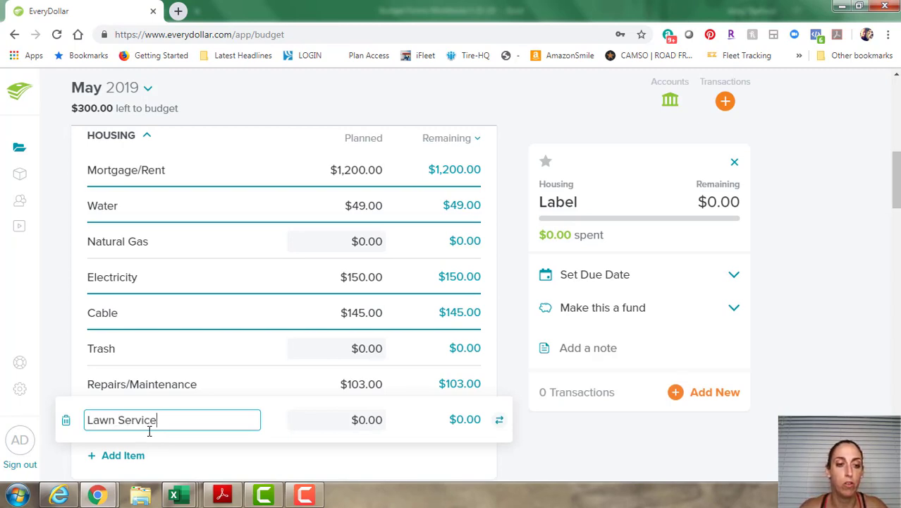
pyautogui.press('Tab')
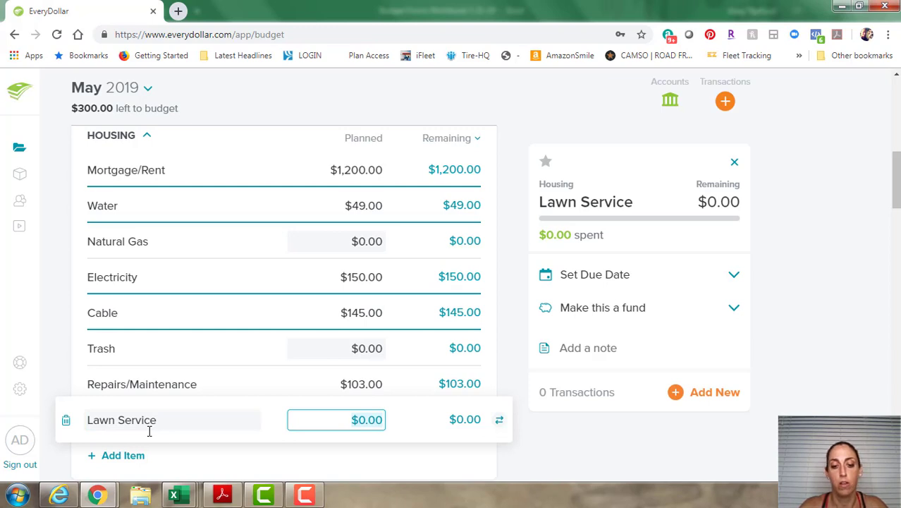
pyautogui.write('75')
pyautogui.press('Tab')
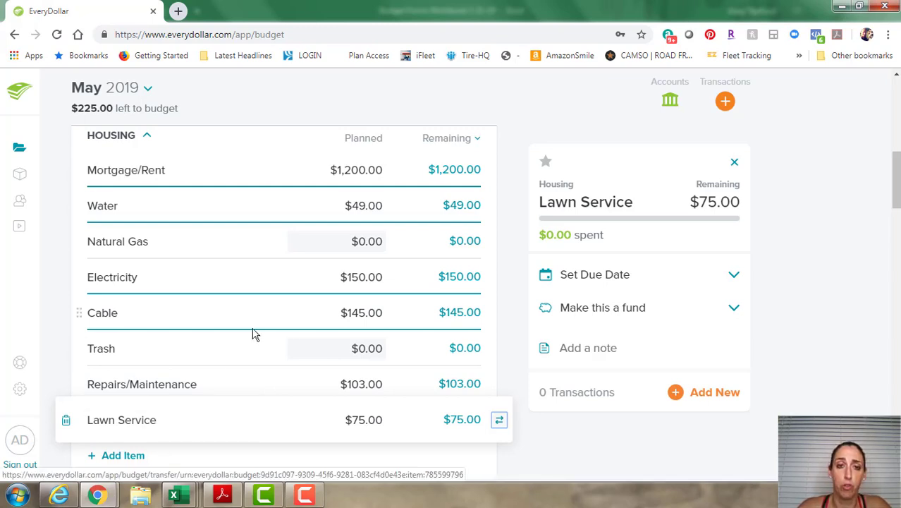
pyautogui.scroll(-1, 252, 342)
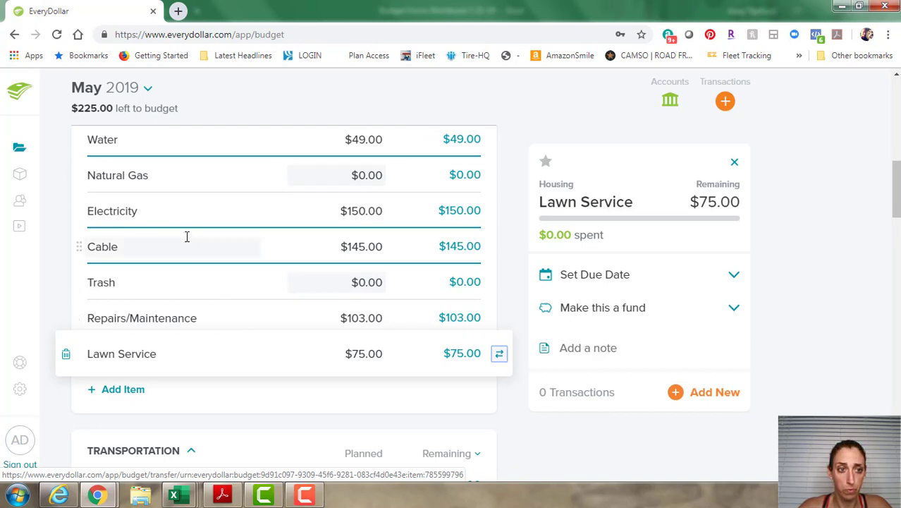
pyautogui.scroll(-4, 203, 249)
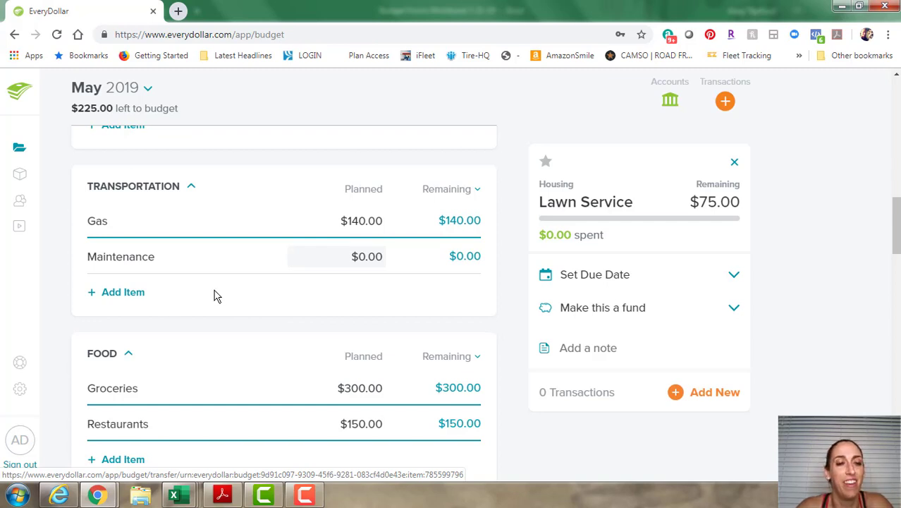
pyautogui.scroll(-3, 217, 296)
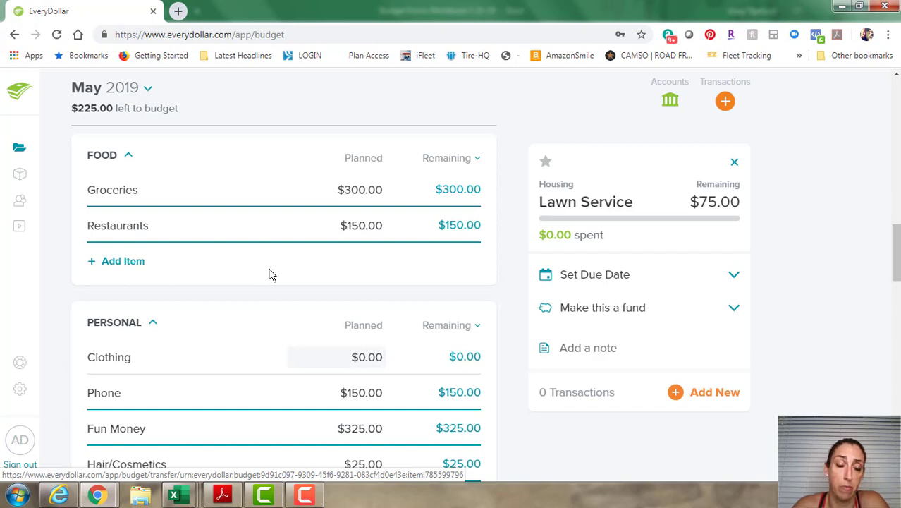
pyautogui.scroll(-1, 279, 244)
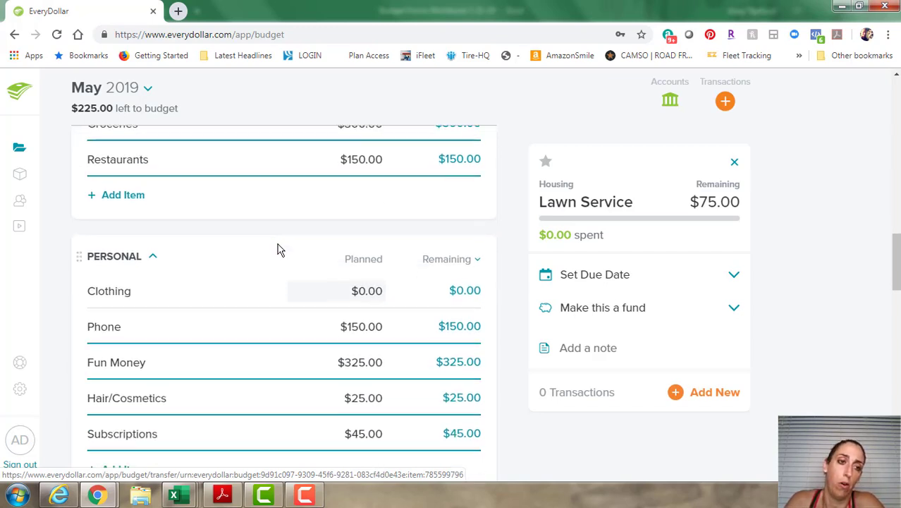
pyautogui.scroll(-2, 275, 253)
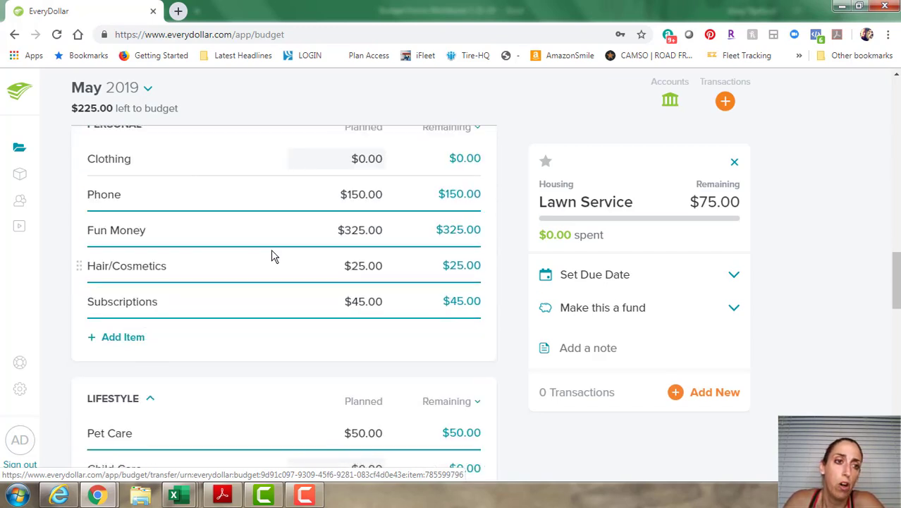
pyautogui.scroll(1, 274, 257)
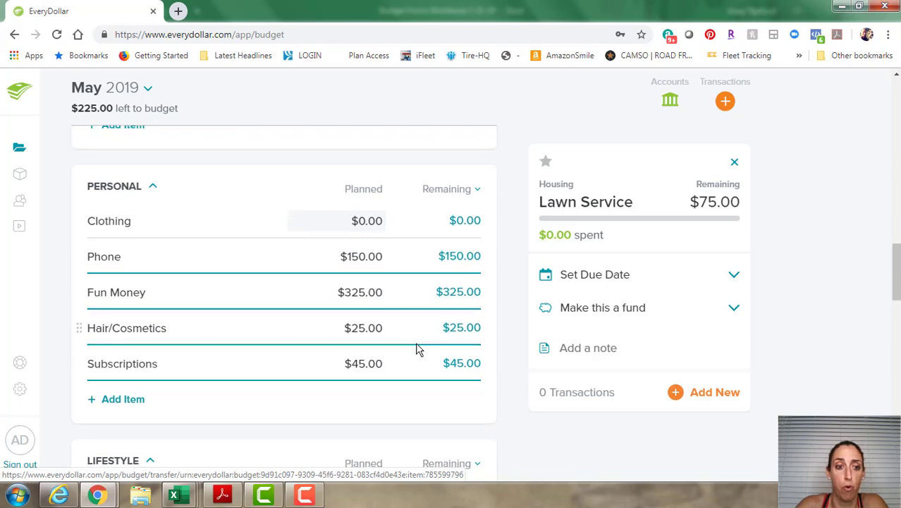
pyautogui.scroll(-1, 417, 349)
pyautogui.scroll(-4, 416, 348)
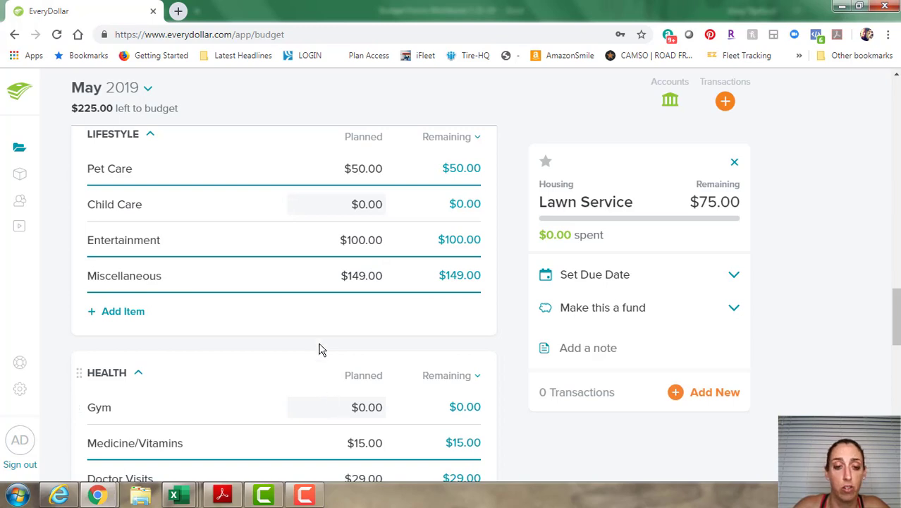
pyautogui.scroll(-3, 312, 322)
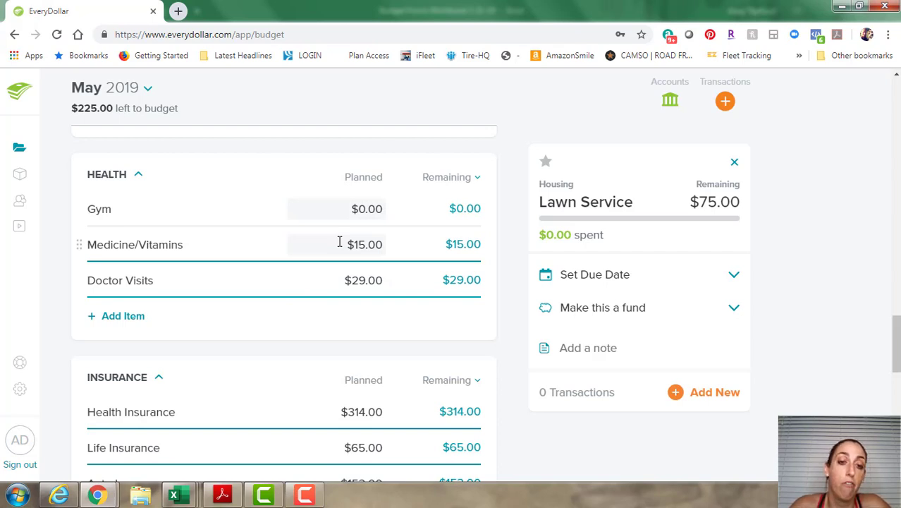
pyautogui.scroll(-2, 333, 247)
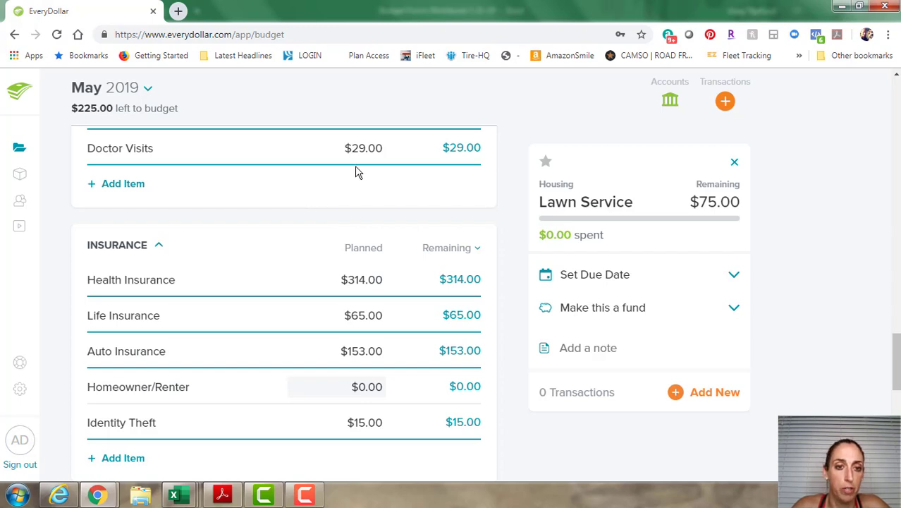
pyautogui.scroll(-2, 355, 172)
pyautogui.scroll(1, 352, 195)
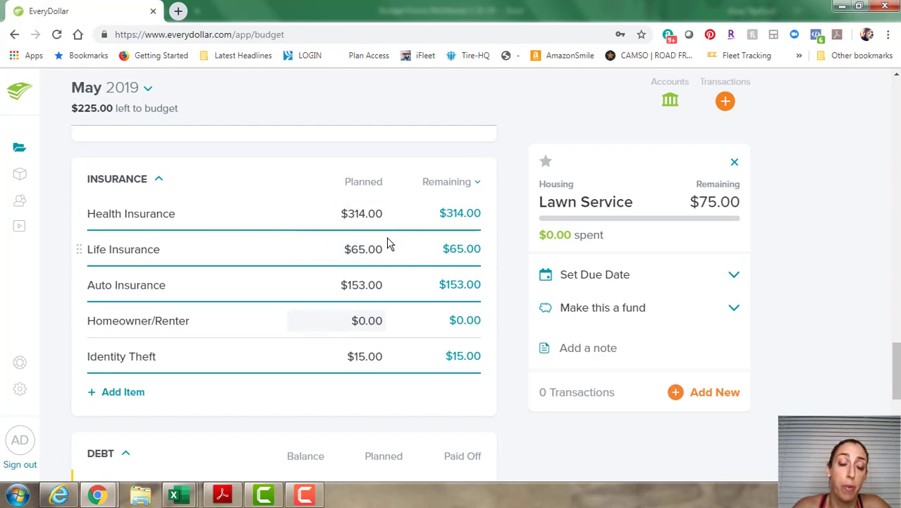
pyautogui.scroll(6, 390, 255)
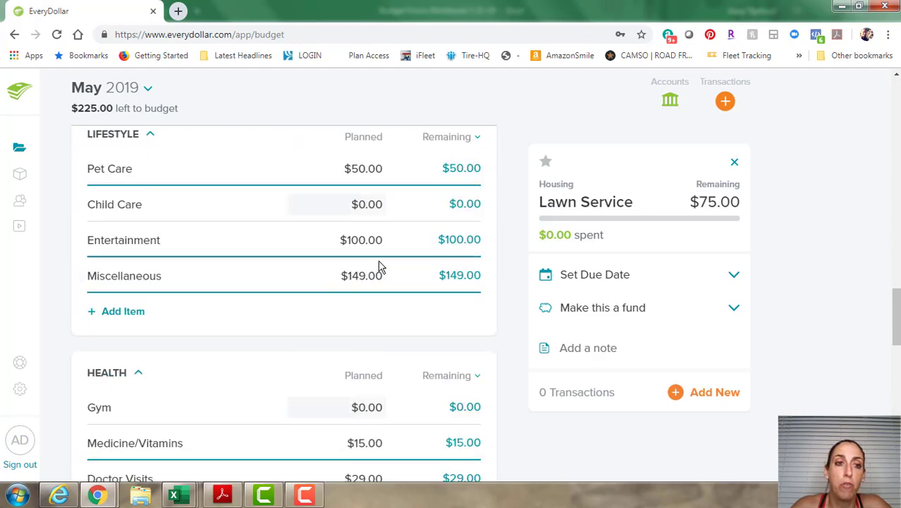
pyautogui.scroll(20, 378, 257)
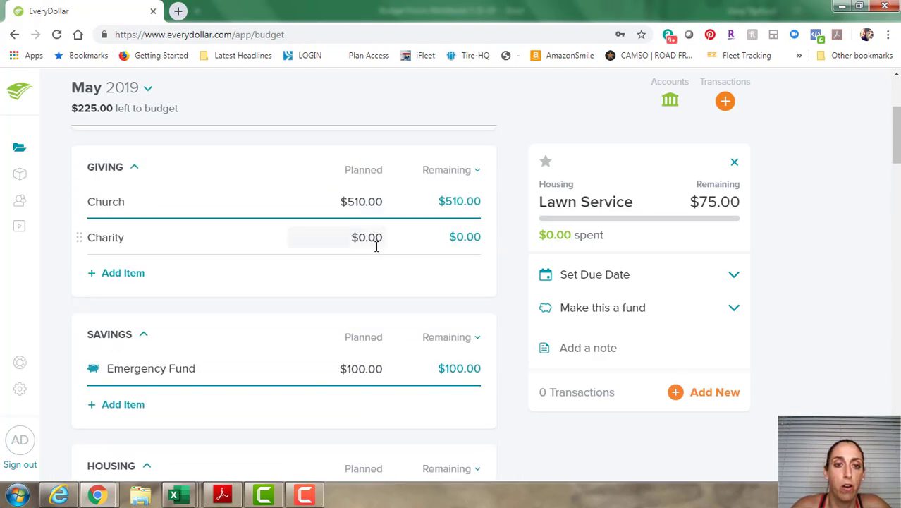
pyautogui.scroll(3, 376, 247)
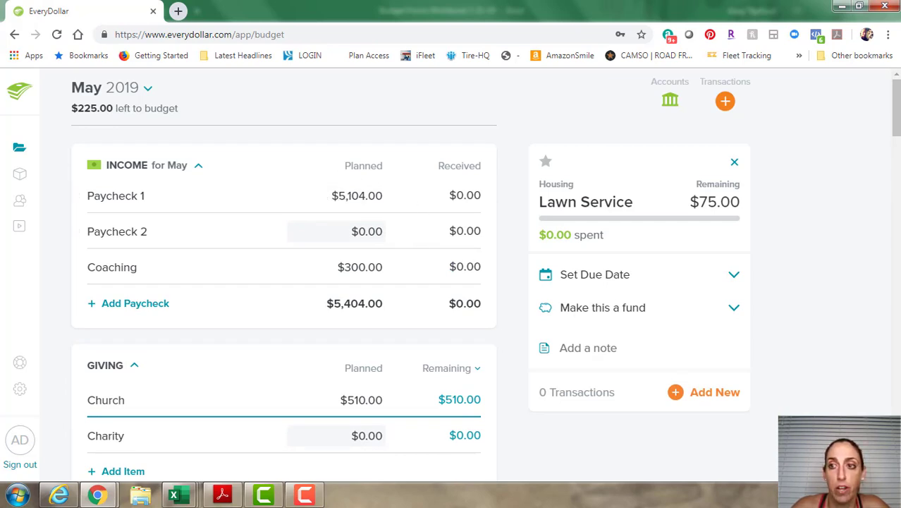
pyautogui.moveTo(892, 108)
pyautogui.mouseDown()
pyautogui.moveTo(890, 183)
pyautogui.moveTo(837, 359)
pyautogui.mouseUp()
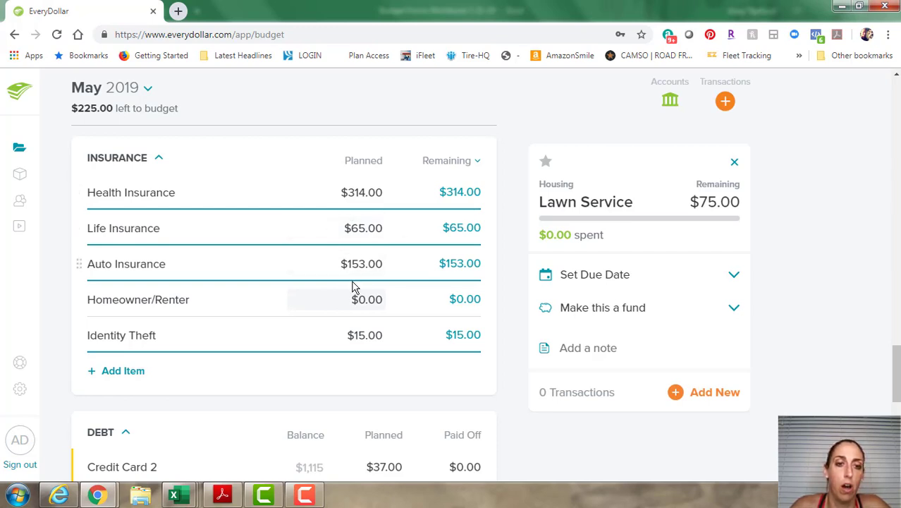
pyautogui.scroll(-2, 342, 267)
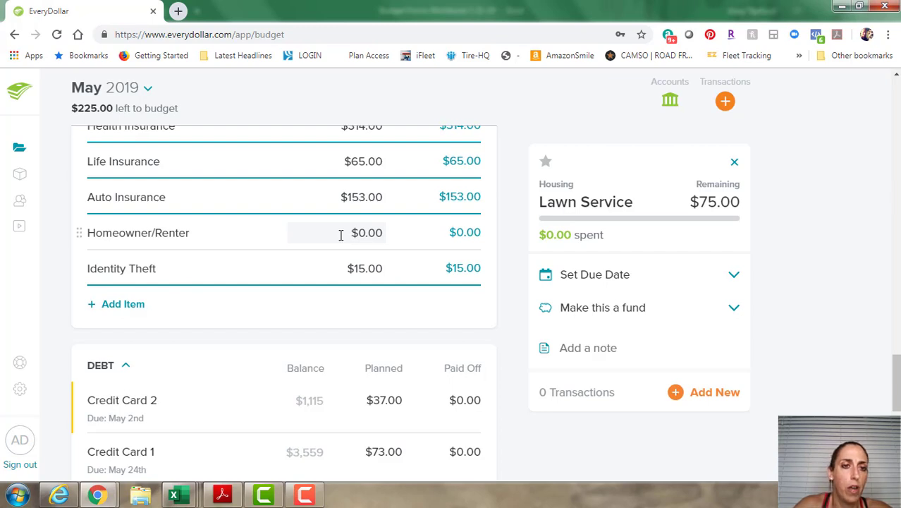
pyautogui.scroll(-3, 346, 239)
pyautogui.scroll(-1, 346, 239)
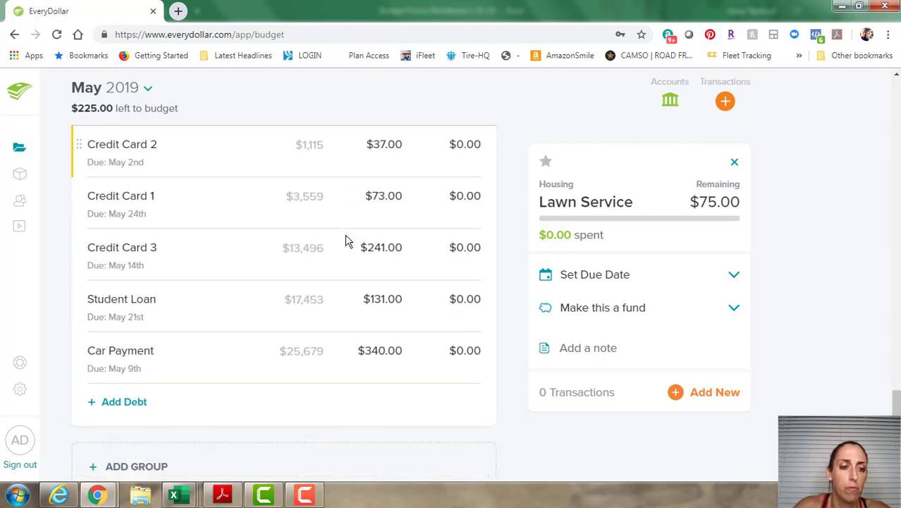
pyautogui.scroll(1, 346, 237)
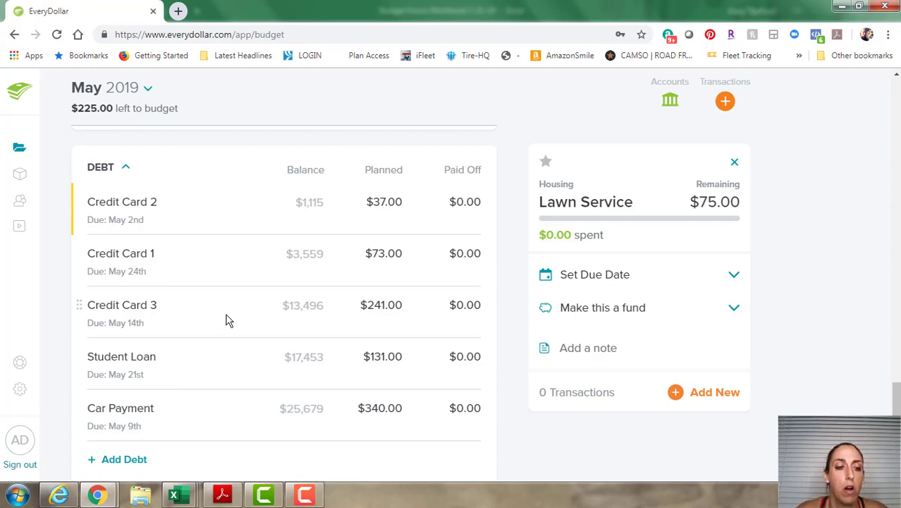
pyautogui.scroll(-1, 229, 311)
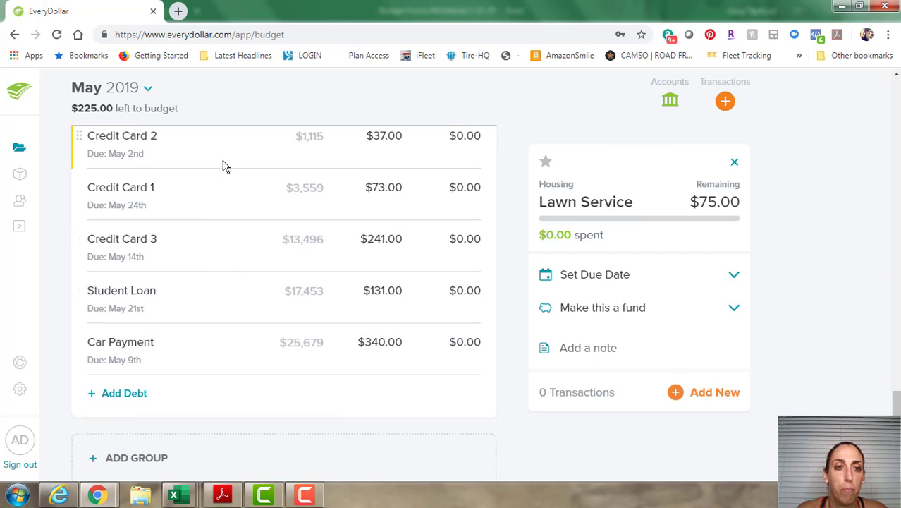
pyautogui.scroll(2, 273, 281)
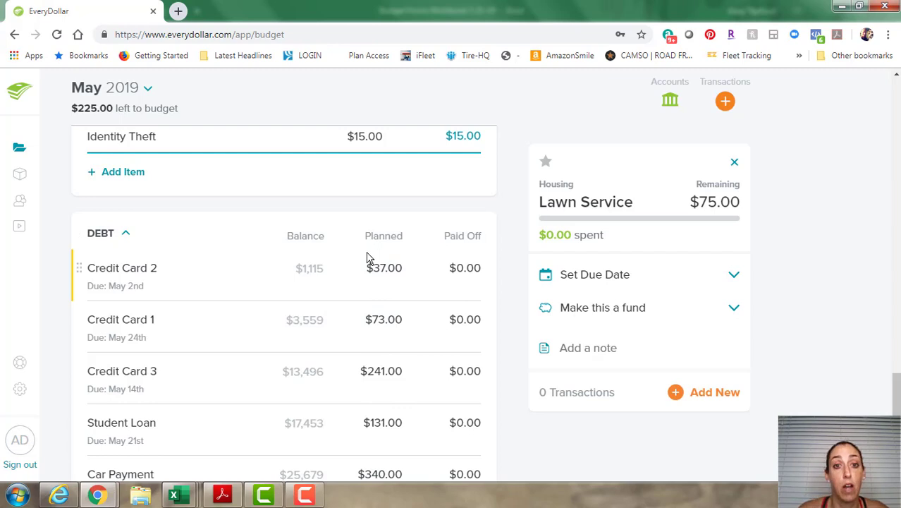
# Open Credit Card 2's debt details and check its May 2nd due date on the calendar.
pyautogui.click(234, 277)
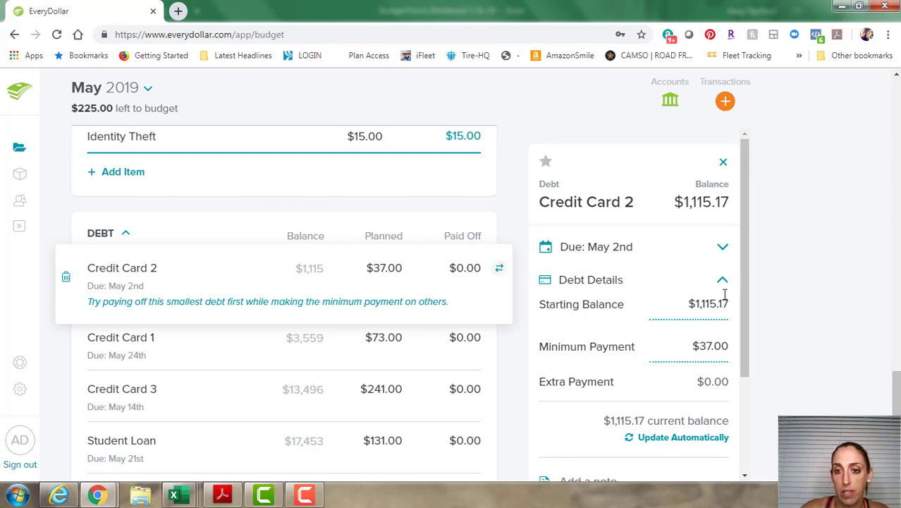
pyautogui.click(718, 248)
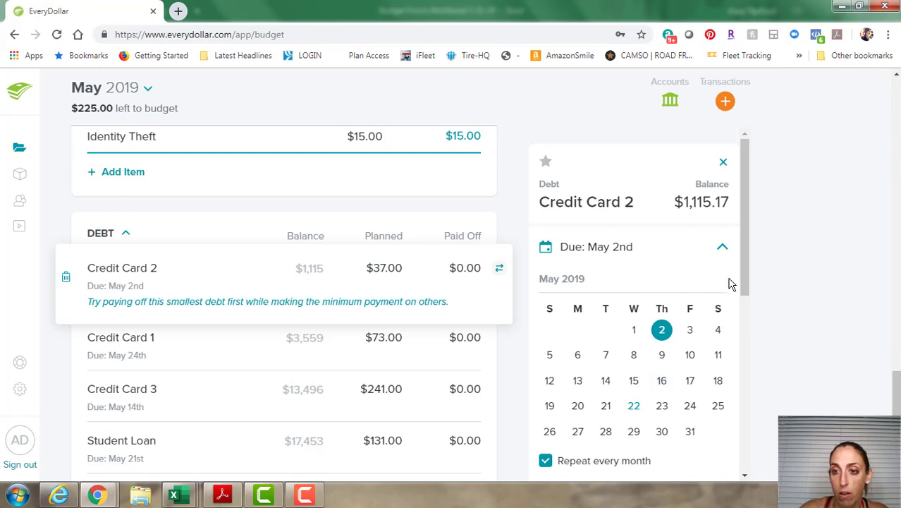
pyautogui.click(723, 248)
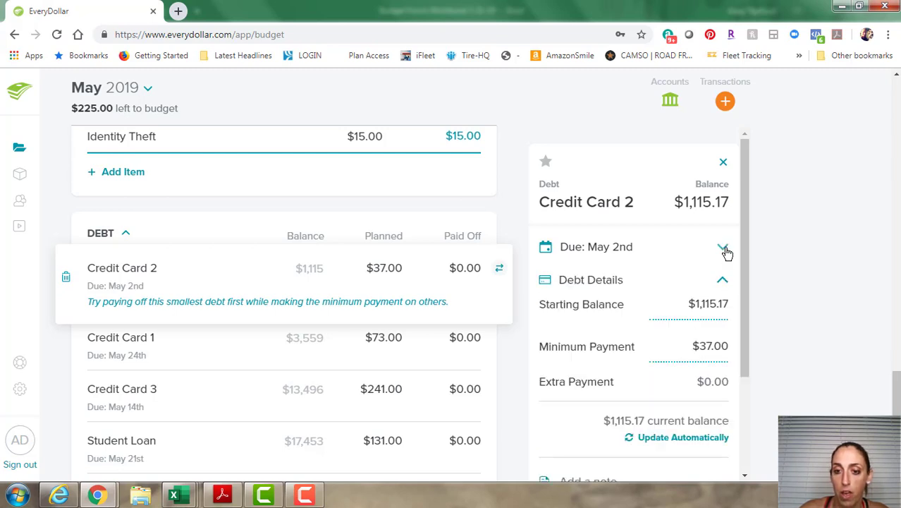
pyautogui.scroll(-1, 571, 426)
pyautogui.scroll(-2, 570, 426)
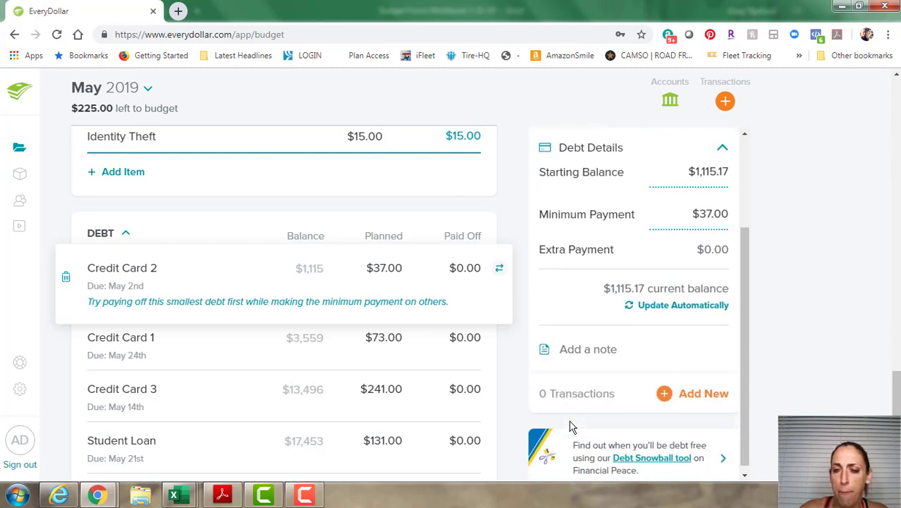
pyautogui.scroll(2, 569, 426)
pyautogui.scroll(-2, 570, 426)
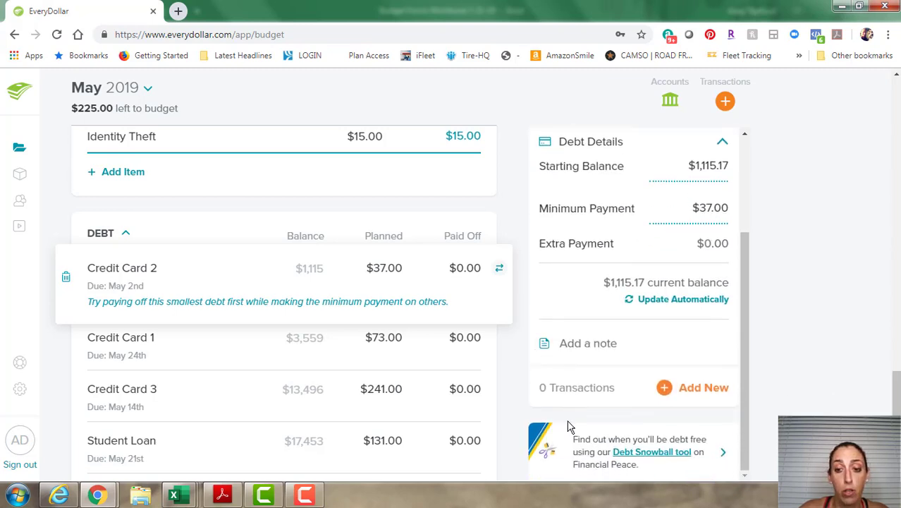
pyautogui.scroll(3, 570, 427)
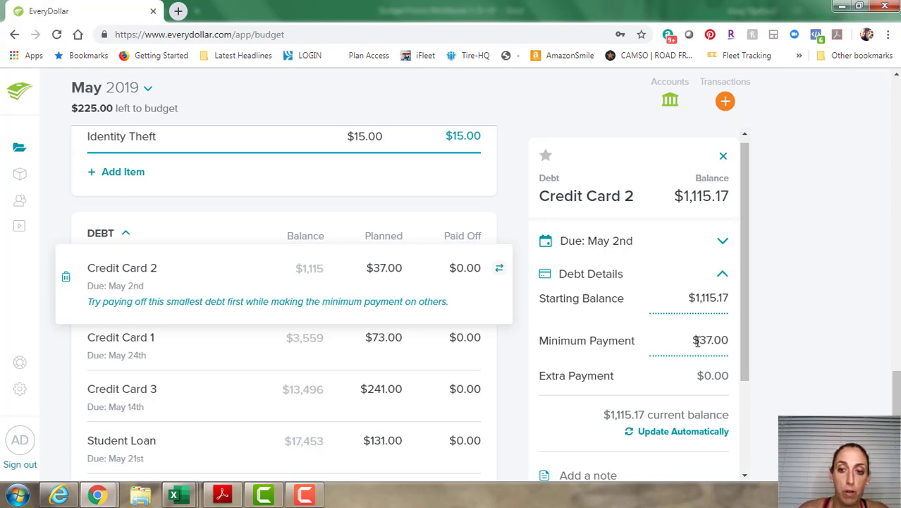
pyautogui.scroll(-2, 701, 344)
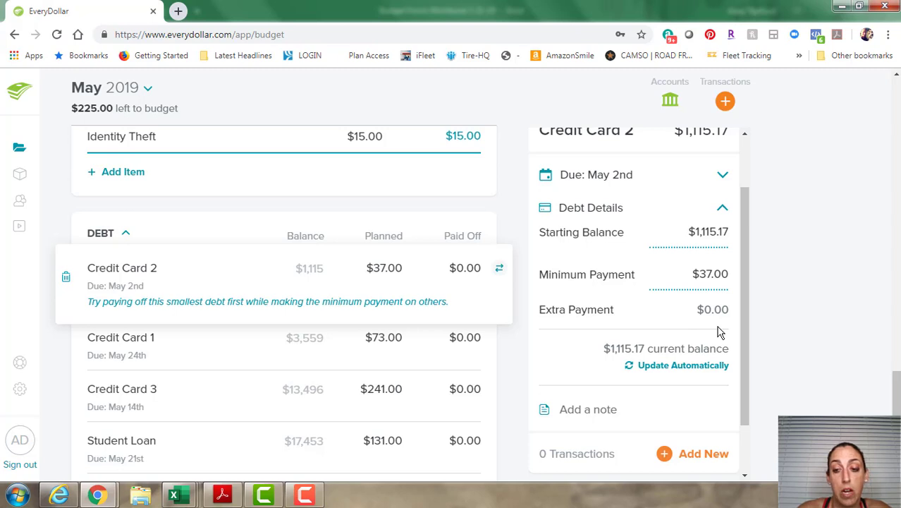
pyautogui.scroll(-2, 596, 363)
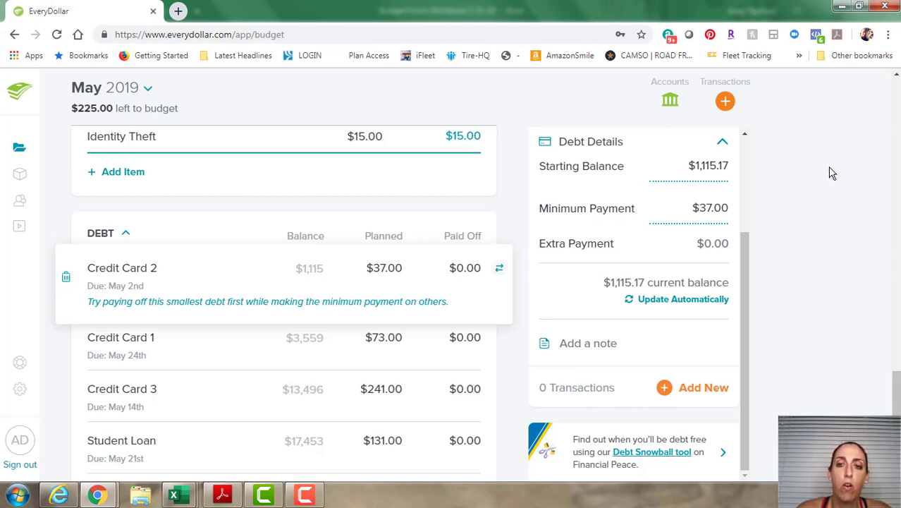
# Review Credit Card 2's $1,115.17 starting balance, then close its details panel.
pyautogui.click(700, 166)
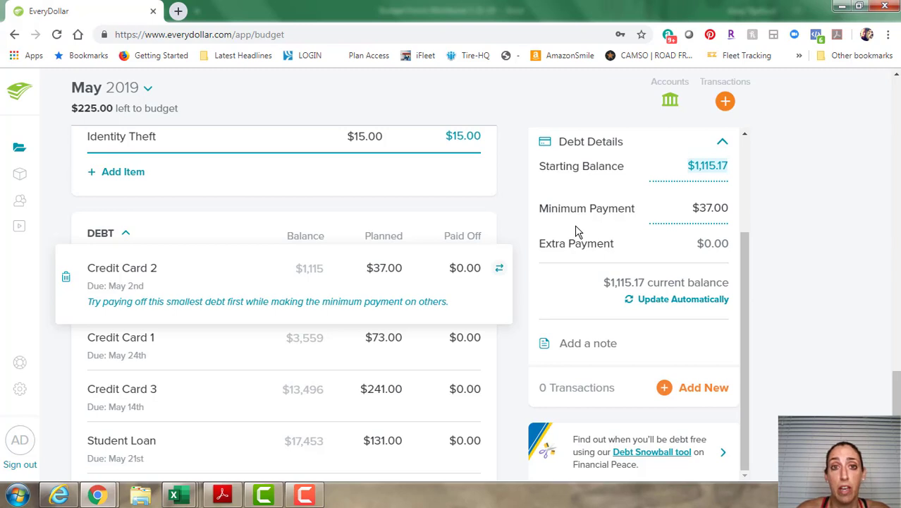
pyautogui.scroll(-1, 528, 261)
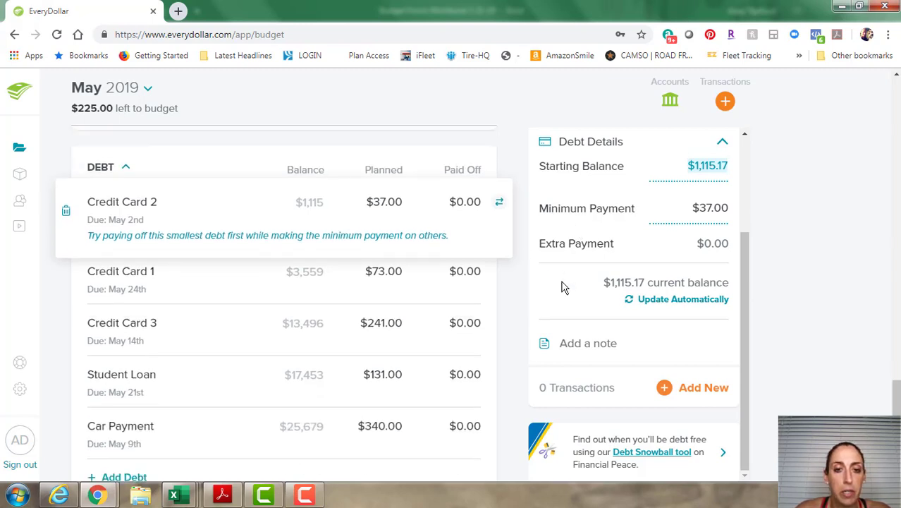
pyautogui.scroll(-1, 564, 287)
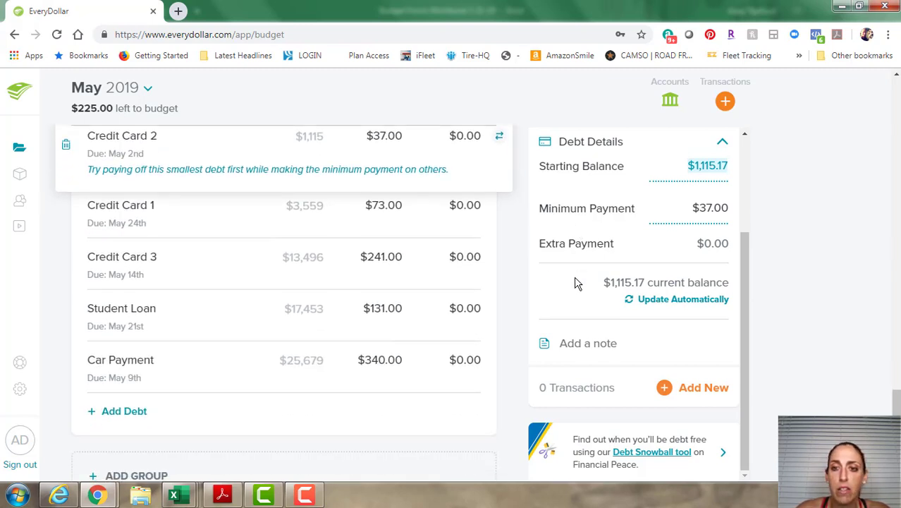
pyautogui.scroll(-3, 382, 282)
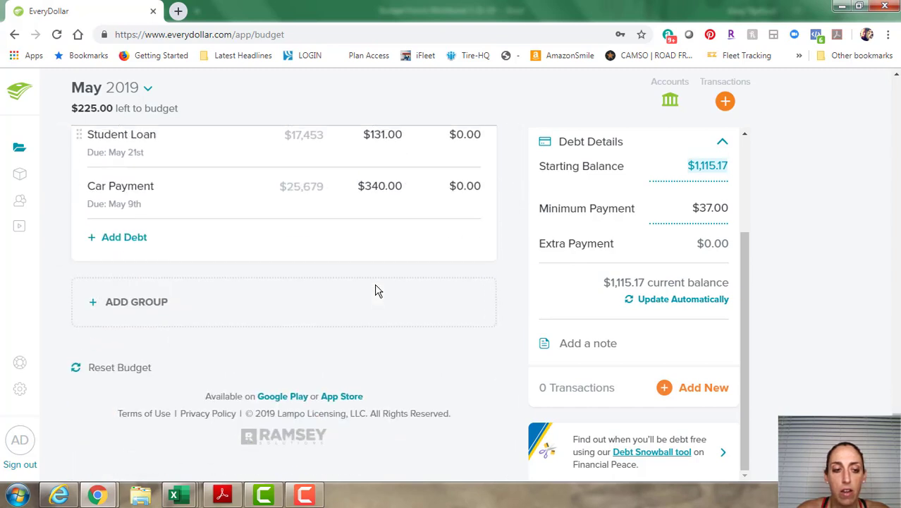
pyautogui.scroll(2, 374, 305)
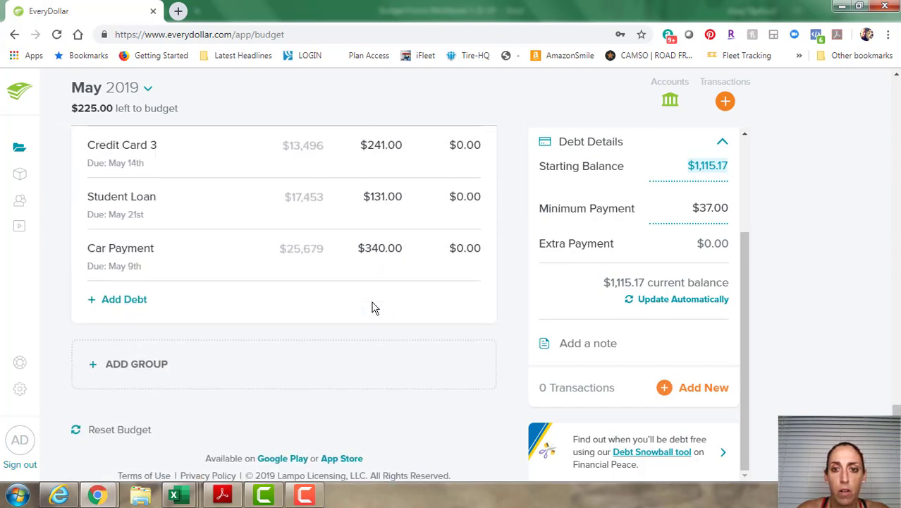
pyautogui.scroll(4, 498, 326)
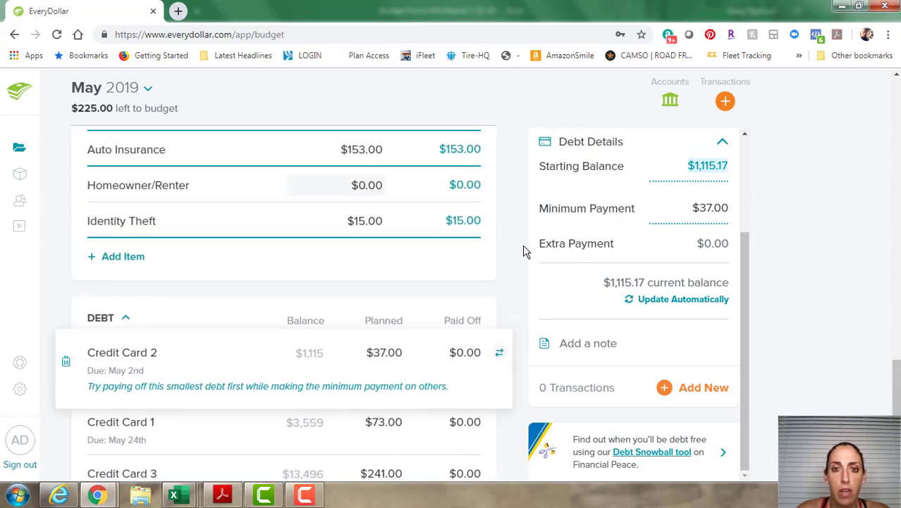
pyautogui.scroll(-2, 523, 251)
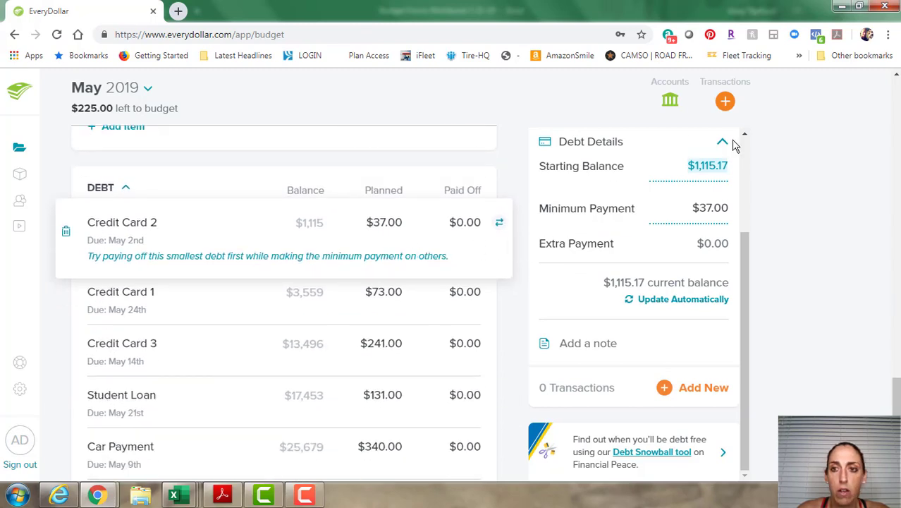
pyautogui.scroll(1, 750, 164)
pyautogui.scroll(2, 751, 163)
pyautogui.click(720, 157)
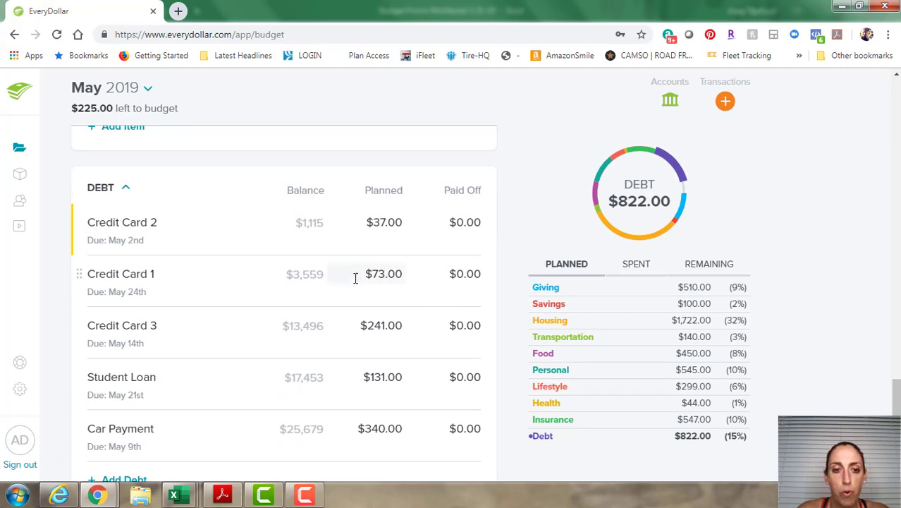
# Scroll the May budget up past Food, Transportation and Housing to reach Giving and Savings.
pyautogui.scroll(-2, 356, 280)
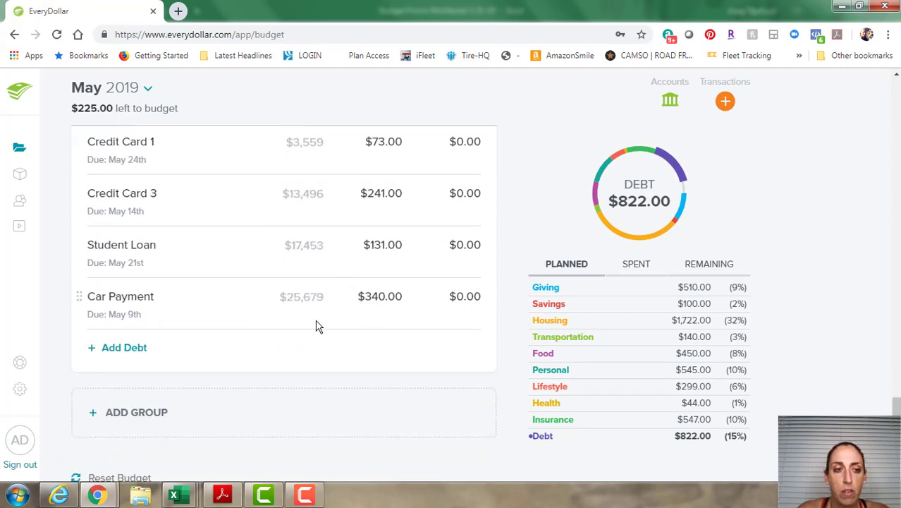
pyautogui.scroll(2, 316, 324)
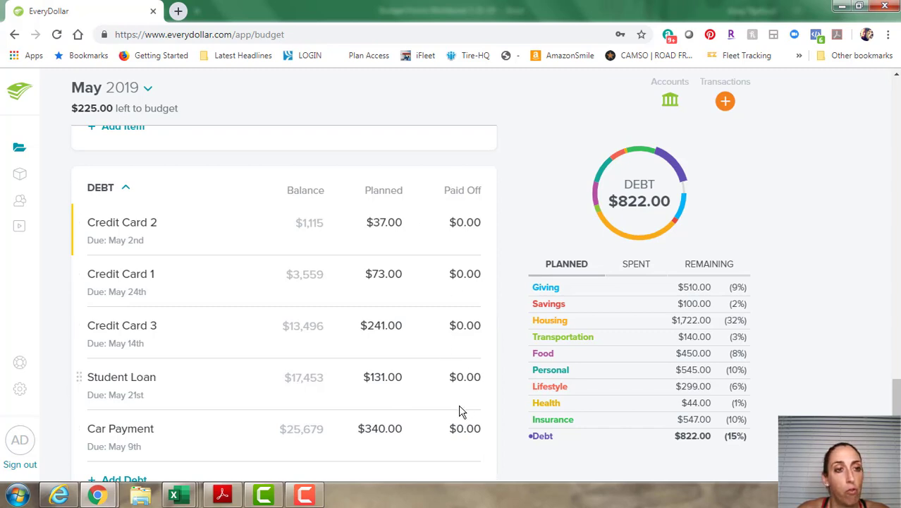
pyautogui.scroll(-1, 72, 322)
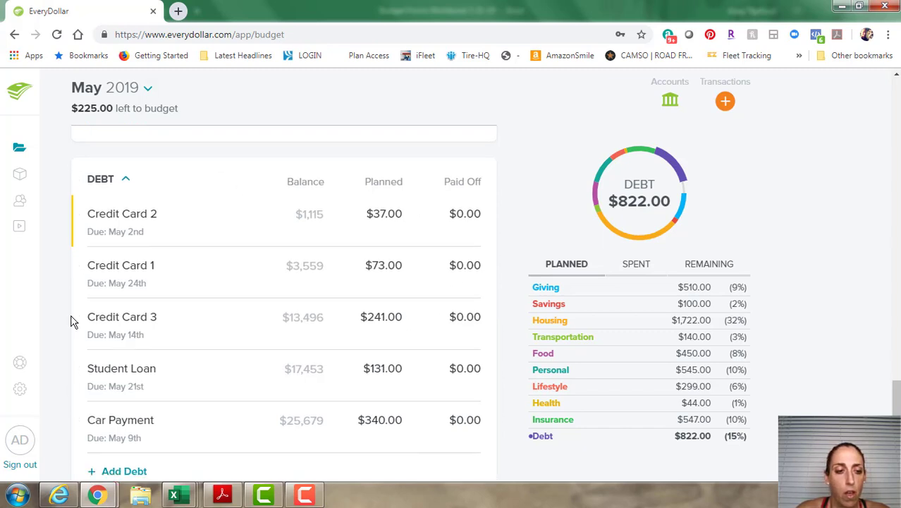
pyautogui.scroll(-2, 72, 322)
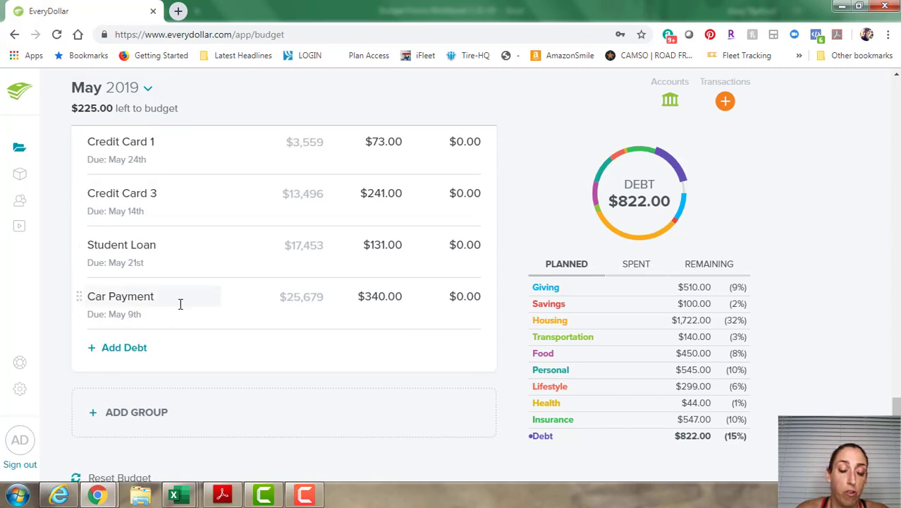
pyautogui.scroll(-2, 250, 375)
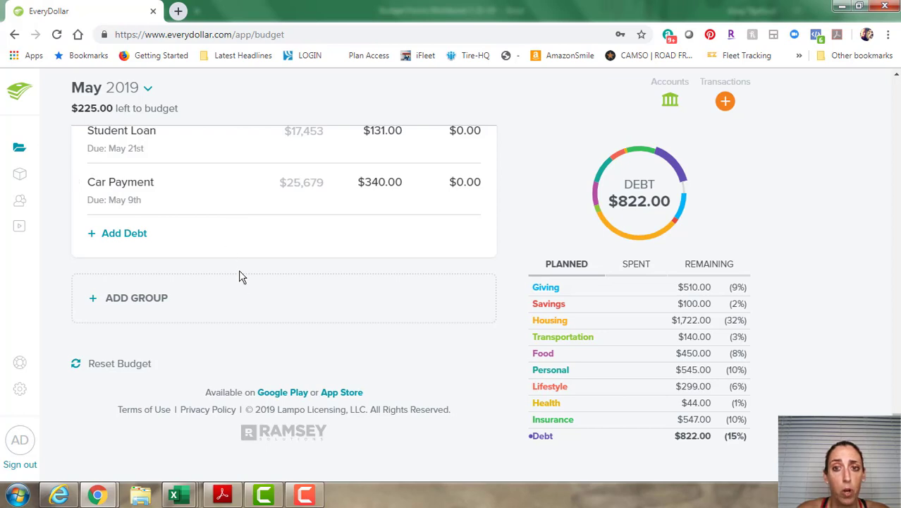
pyautogui.scroll(1, 363, 327)
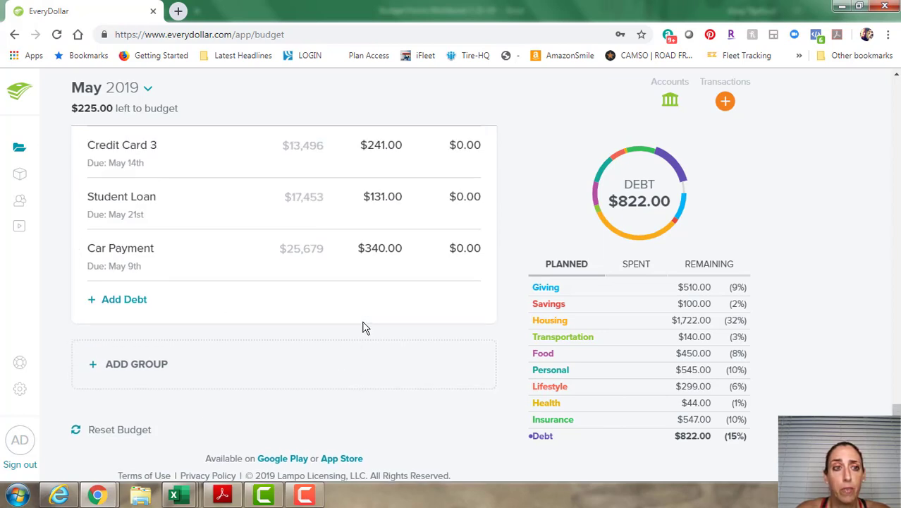
pyautogui.scroll(1, 361, 332)
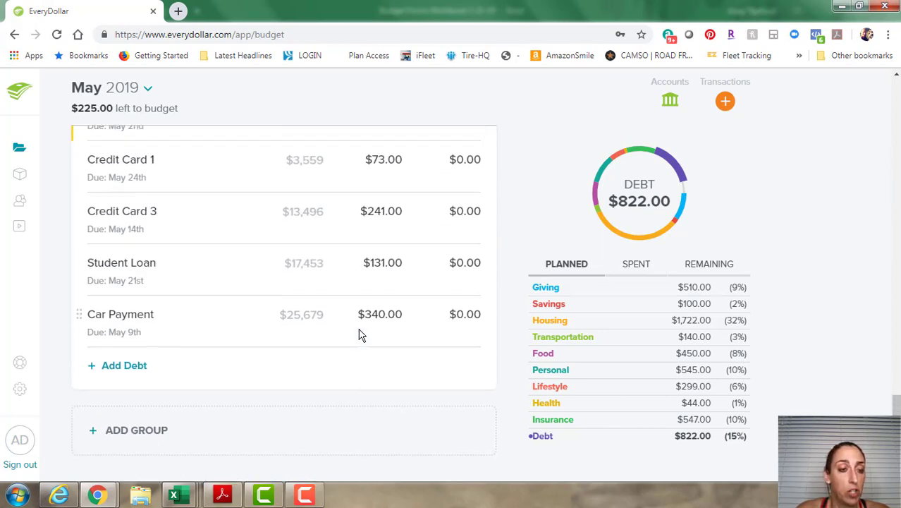
pyautogui.scroll(-2, 356, 335)
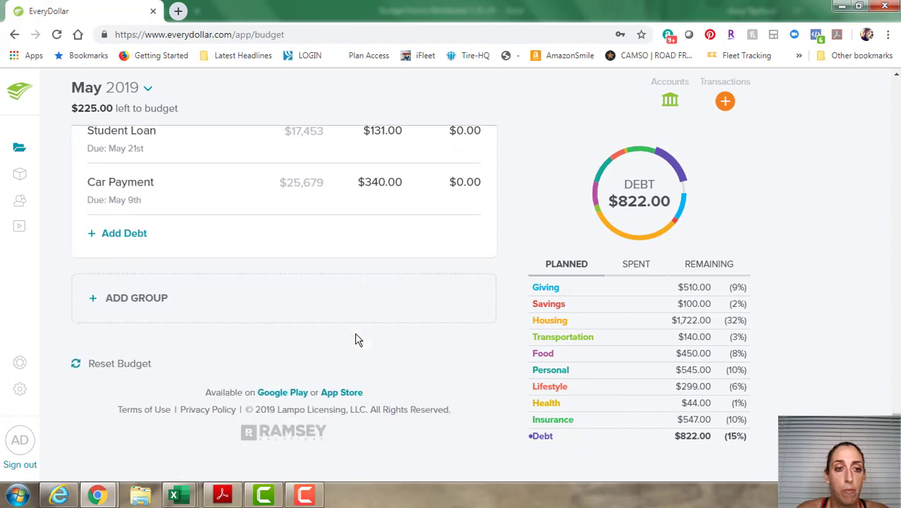
pyautogui.scroll(3, 355, 337)
pyautogui.scroll(15, 356, 342)
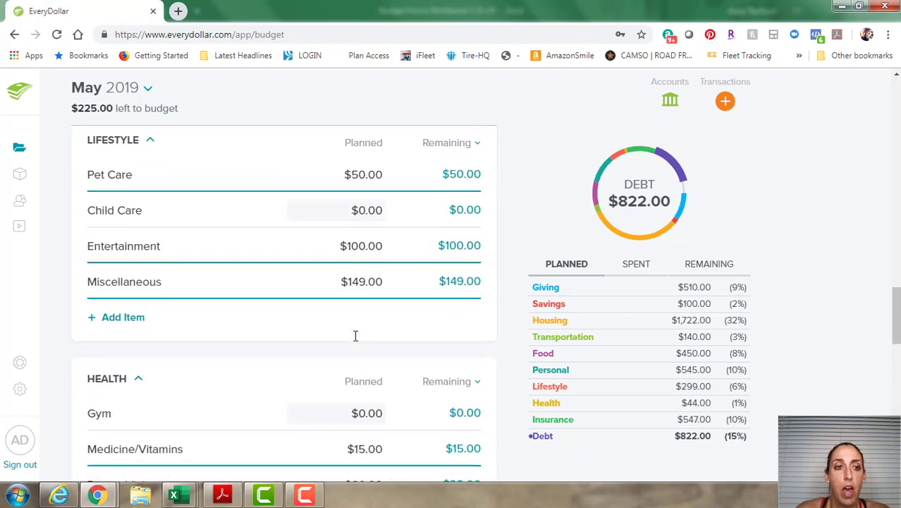
pyautogui.scroll(10, 356, 342)
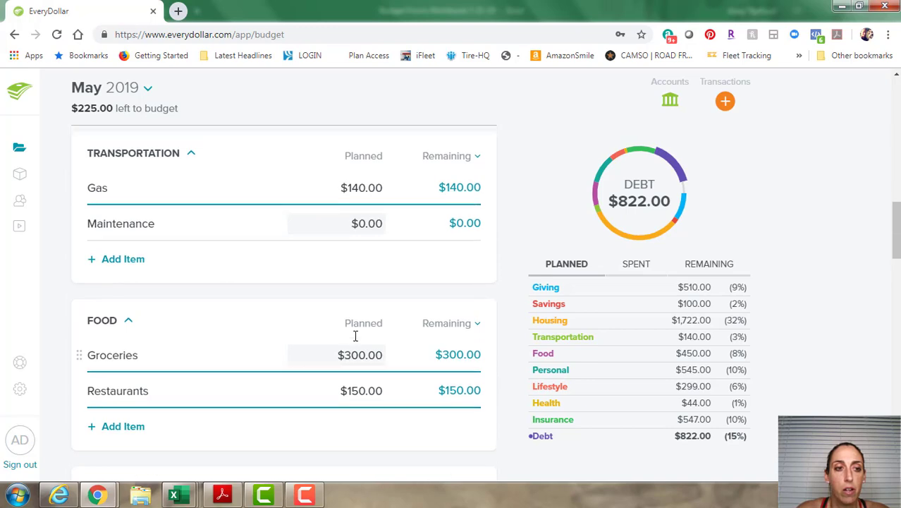
pyautogui.scroll(6, 355, 337)
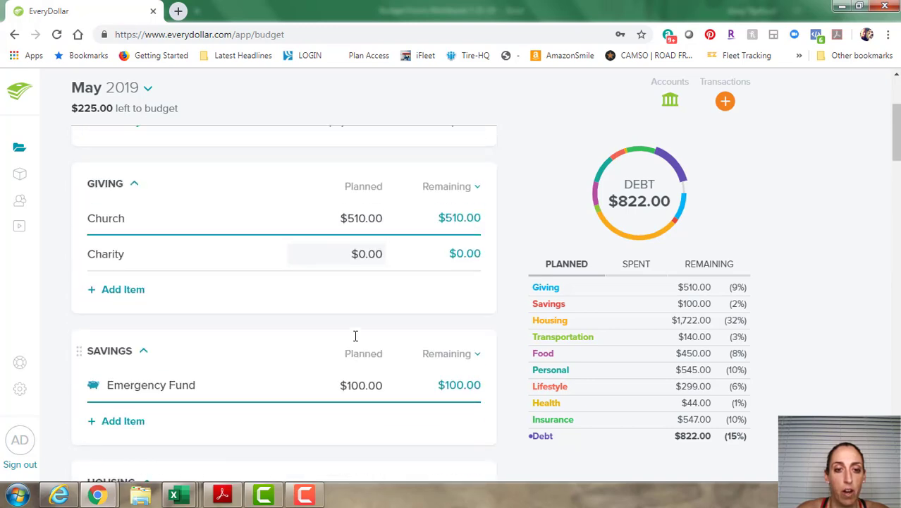
# Open the Emergency Fund row and expand its Fund Details in the side panel.
pyautogui.click(267, 392)
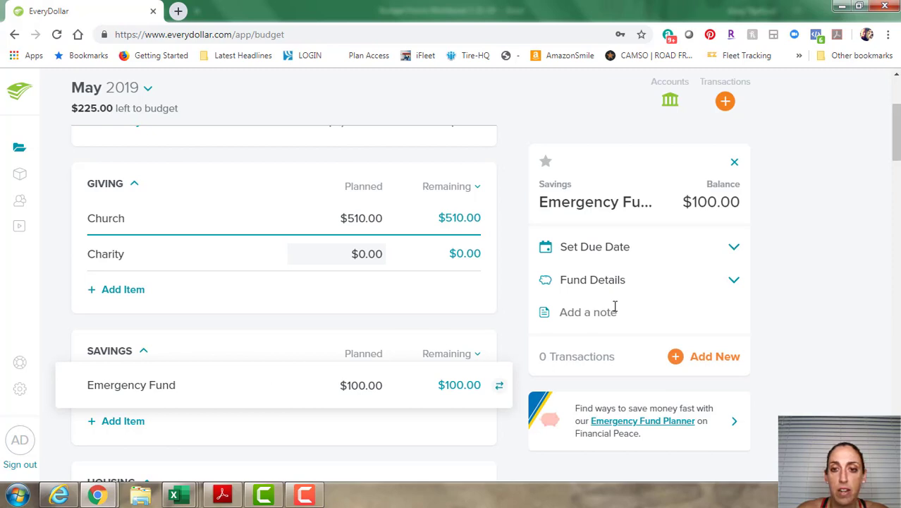
pyautogui.click(734, 279)
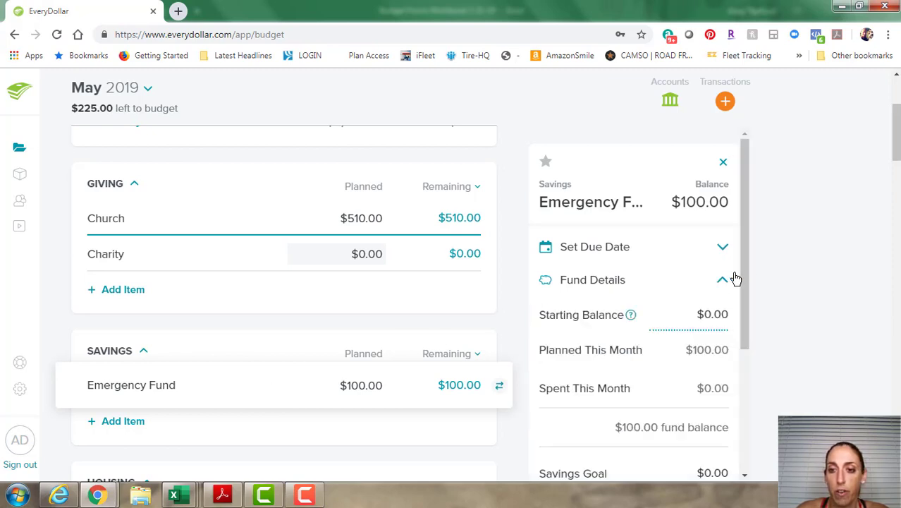
pyautogui.scroll(-2, 730, 279)
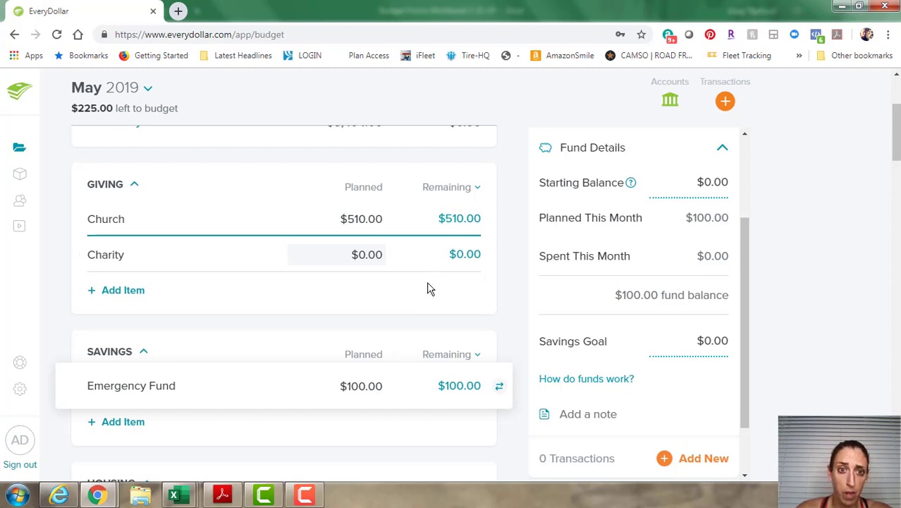
pyautogui.scroll(3, 426, 288)
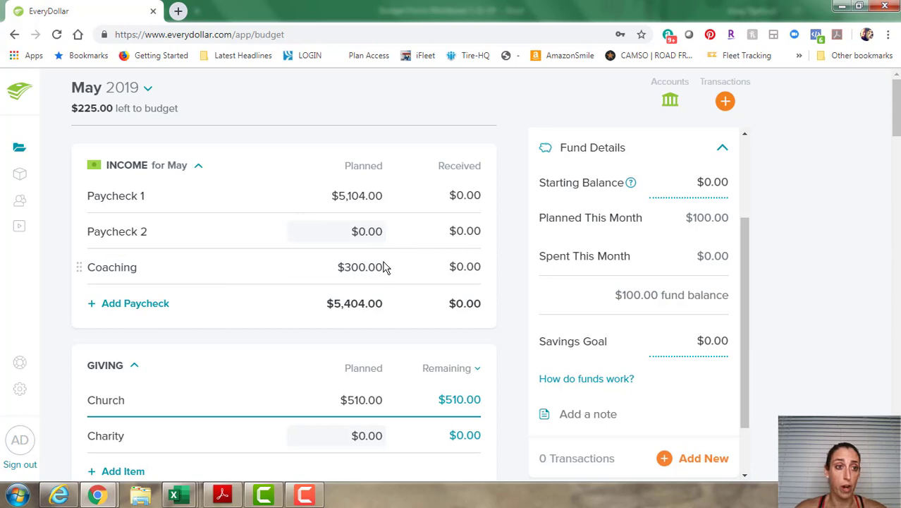
pyautogui.scroll(-2, 386, 267)
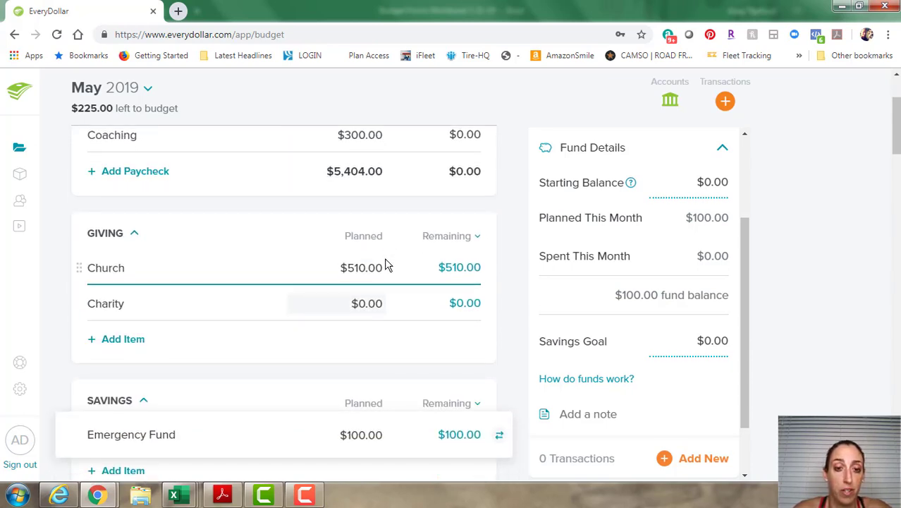
pyautogui.scroll(-2, 385, 265)
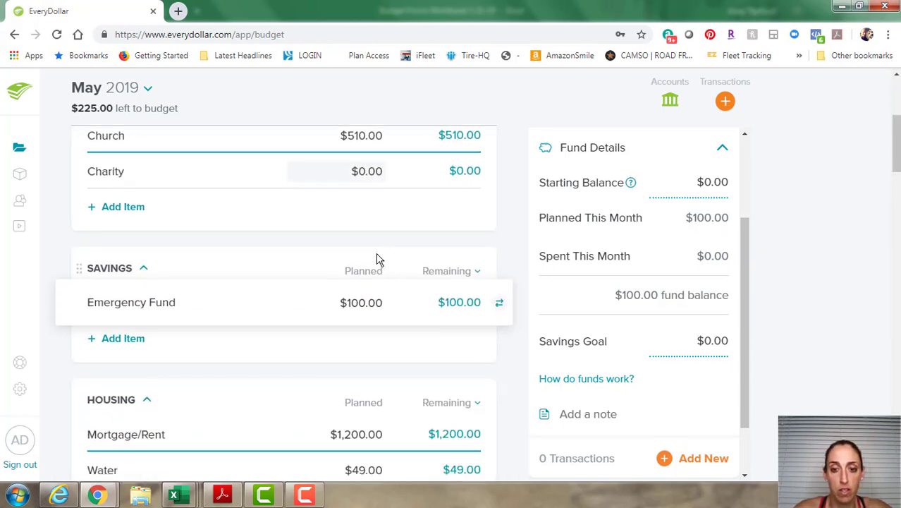
# Enter 325 as the Emergency Fund's planned amount.
pyautogui.click(362, 309)
pyautogui.write('325')
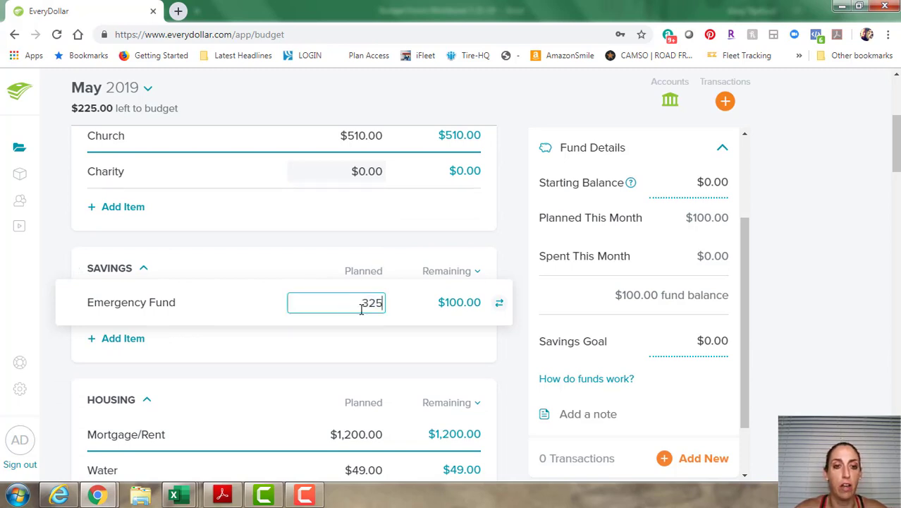
pyautogui.press('Return')
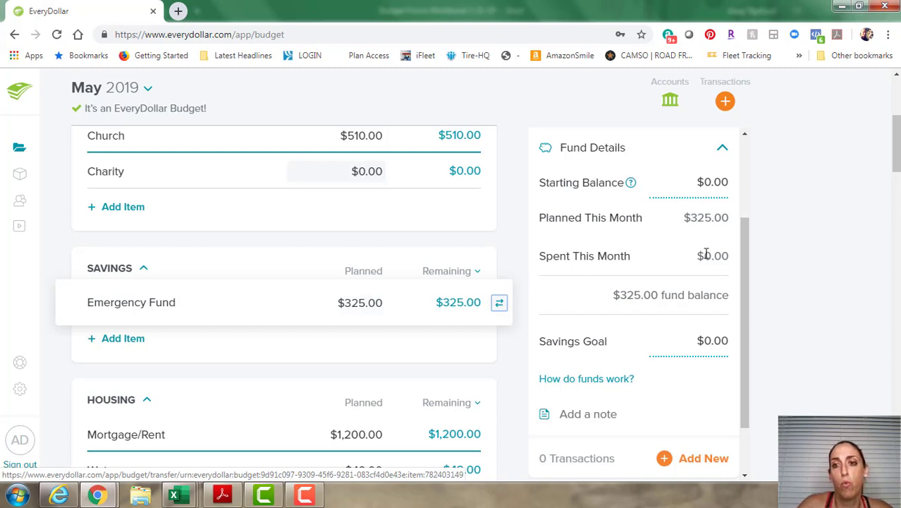
# Give the Emergency Fund a $1,000.00 starting balance.
pyautogui.click(704, 182)
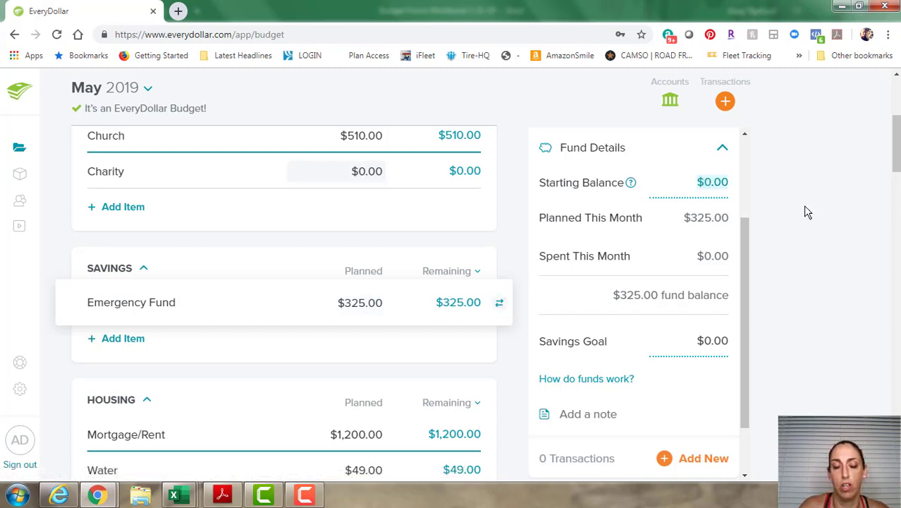
pyautogui.press('BackSpace')
pyautogui.write('1000')
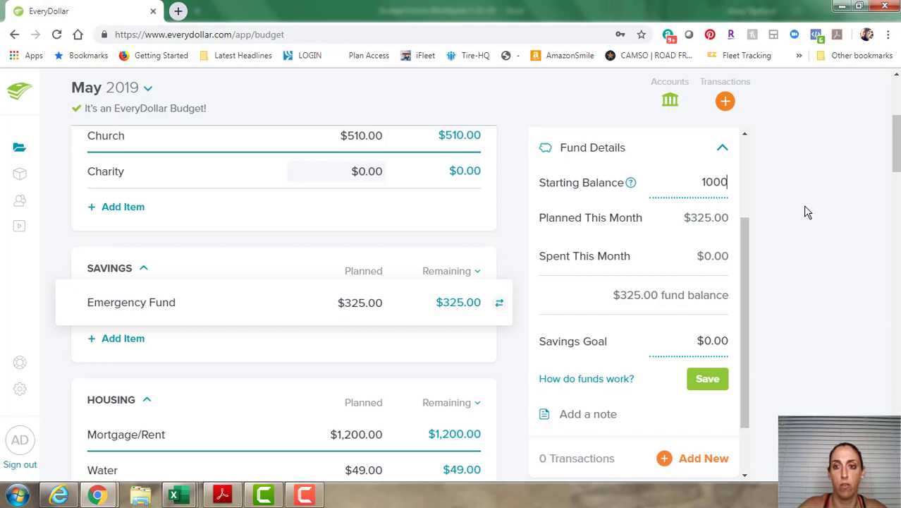
pyautogui.write('0')
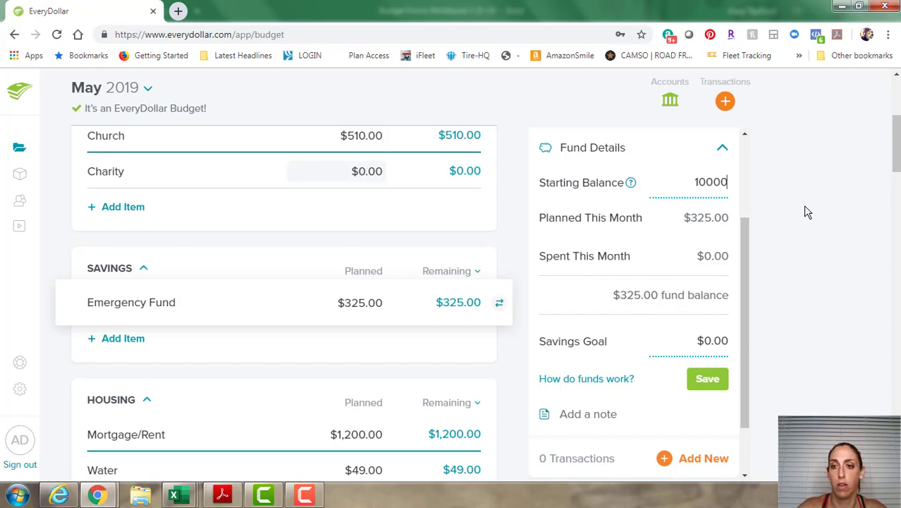
pyautogui.press('BackSpace')
pyautogui.press('Tab')
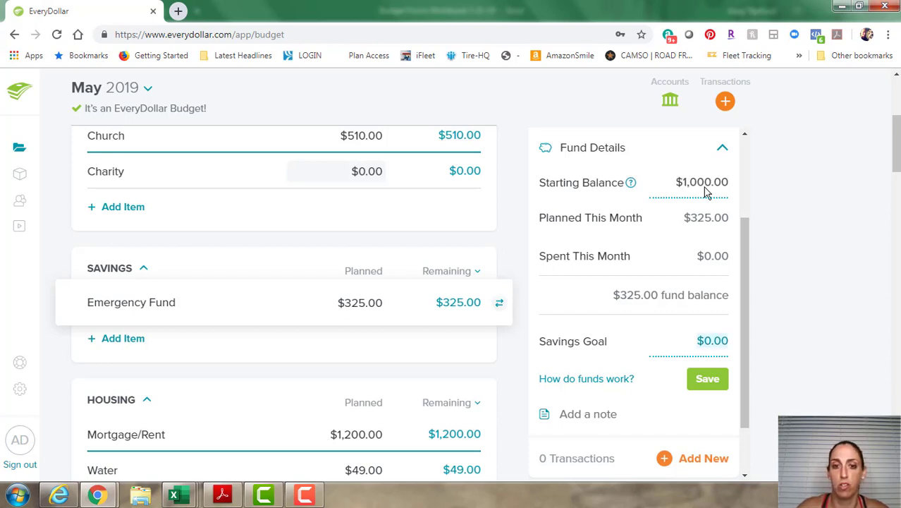
# Set the Emergency Fund's May planned amount to $0.00 and save the fund details.
pyautogui.click(358, 308)
pyautogui.write('0')
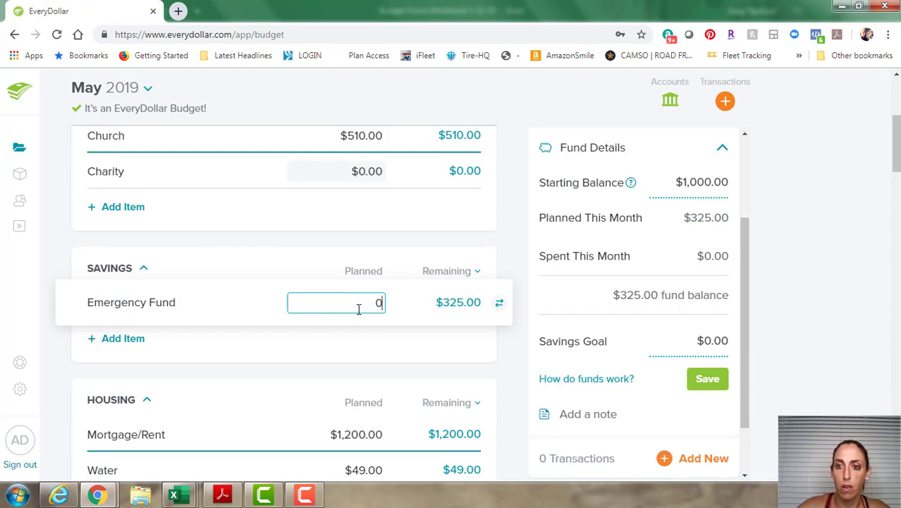
pyautogui.click(717, 216)
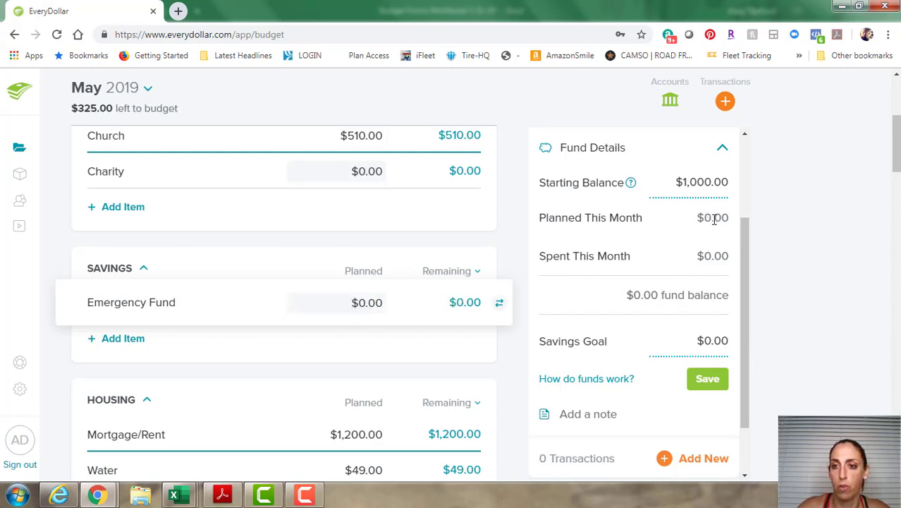
pyautogui.press('Tab')
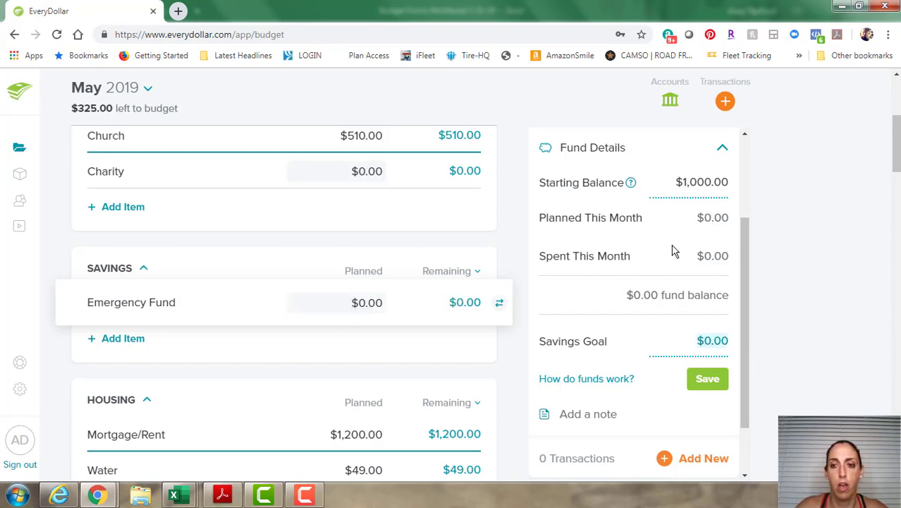
pyautogui.click(705, 381)
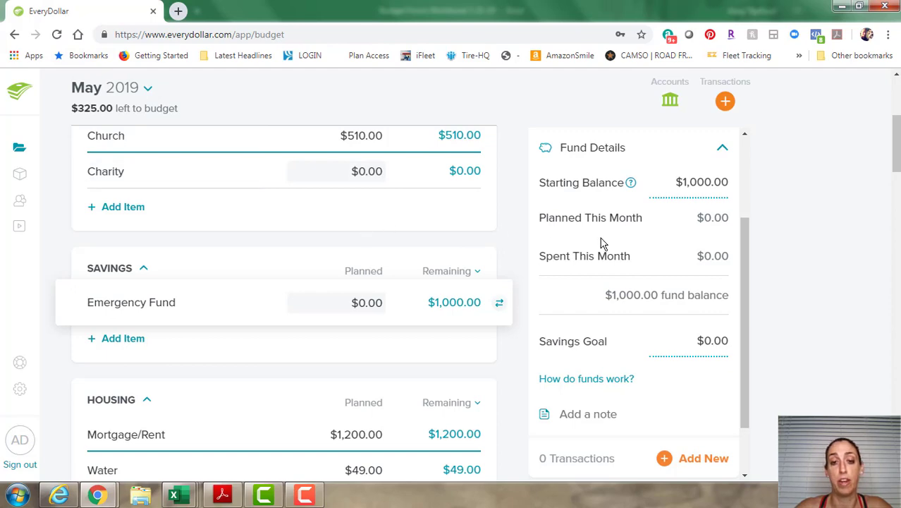
# Plan Credit Card 2's payment at $362.00: its $37.00 minimum plus a $325.00 extra payment.
pyautogui.scroll(-15, 815, 280)
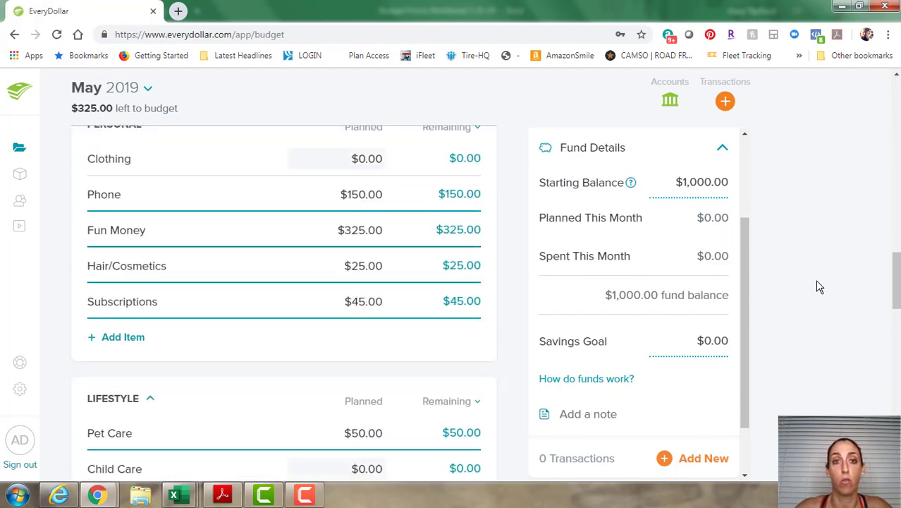
pyautogui.scroll(-13, 820, 286)
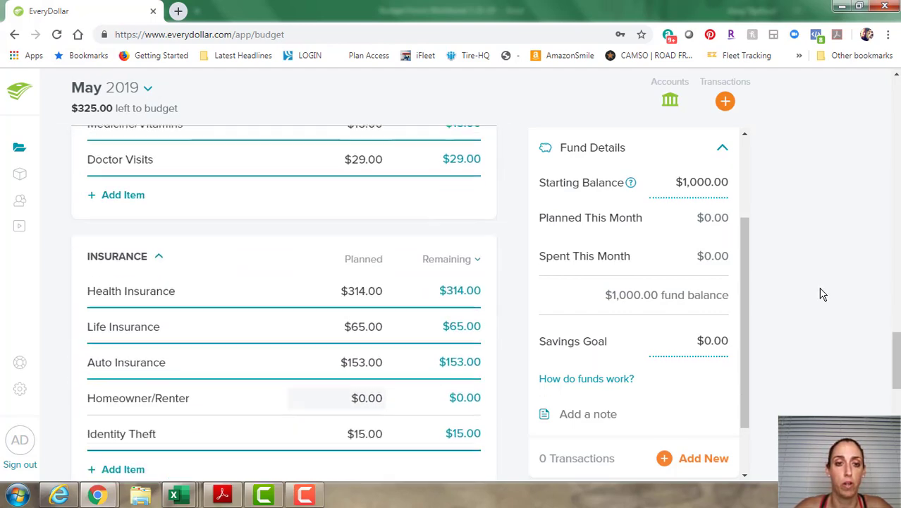
pyautogui.scroll(-3, 820, 295)
pyautogui.scroll(2, 822, 294)
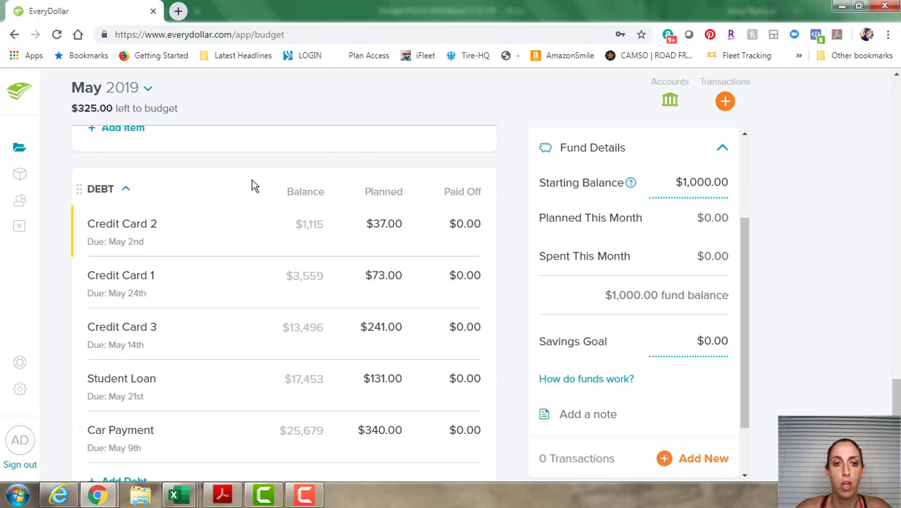
pyautogui.click(268, 242)
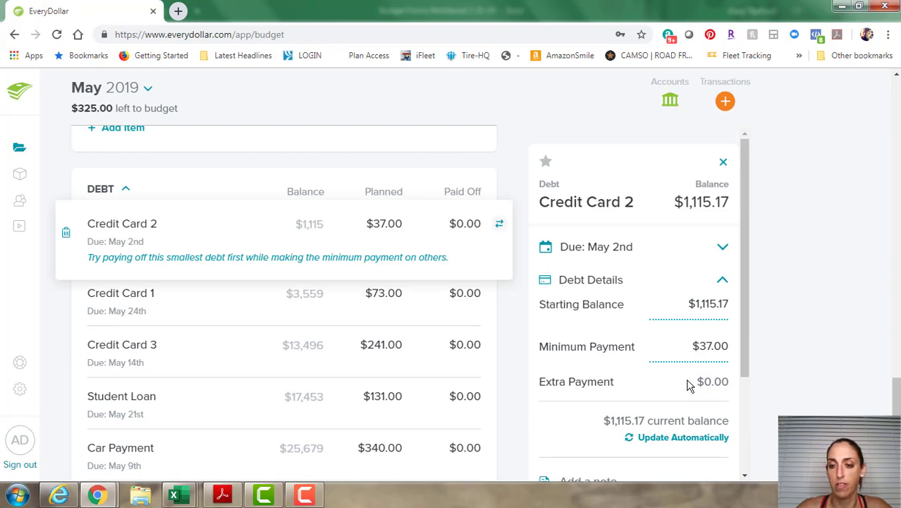
pyautogui.click(385, 223)
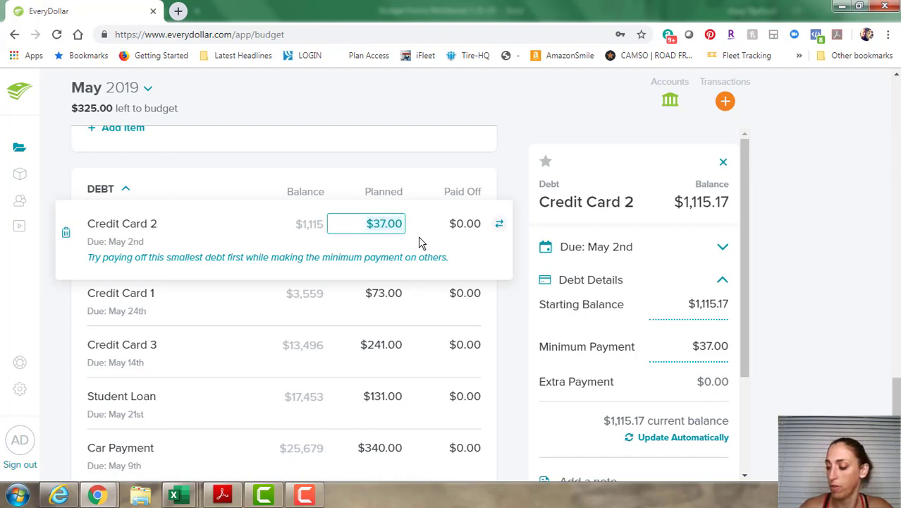
pyautogui.write('362')
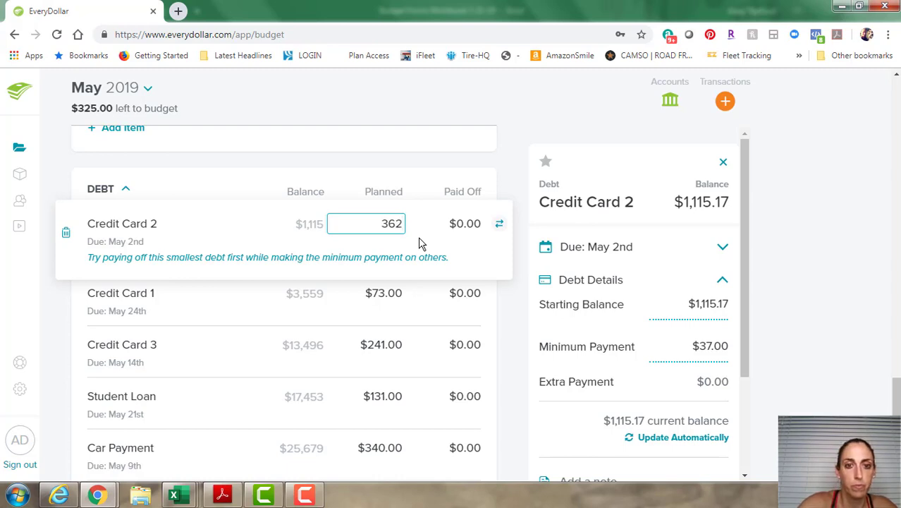
pyautogui.press('Return')
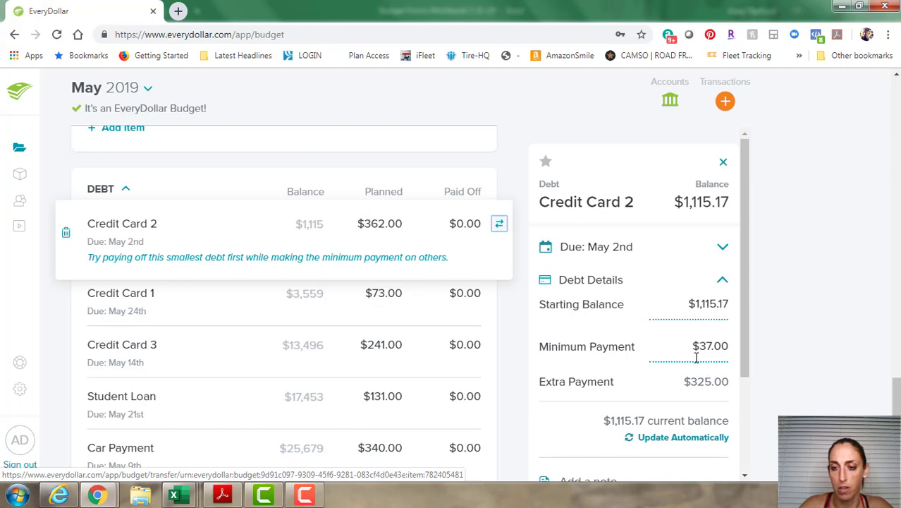
pyautogui.scroll(-3, 695, 357)
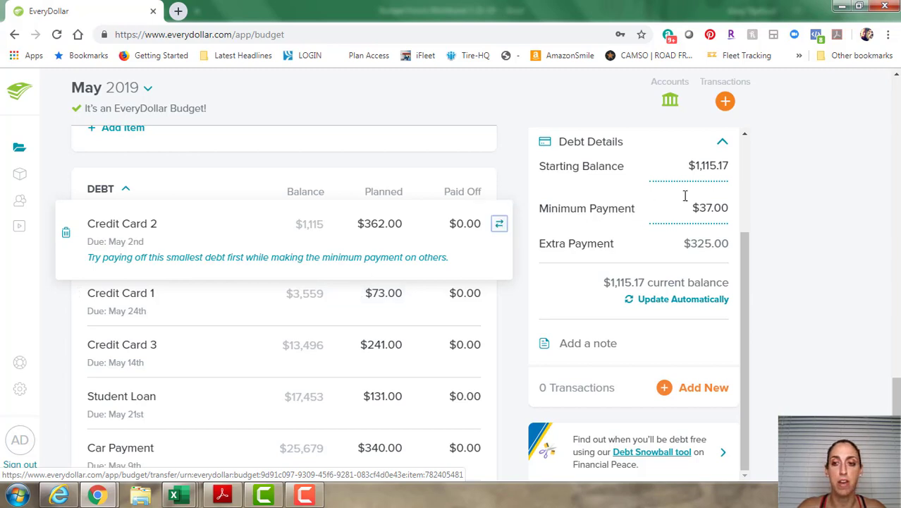
pyautogui.scroll(2, 749, 166)
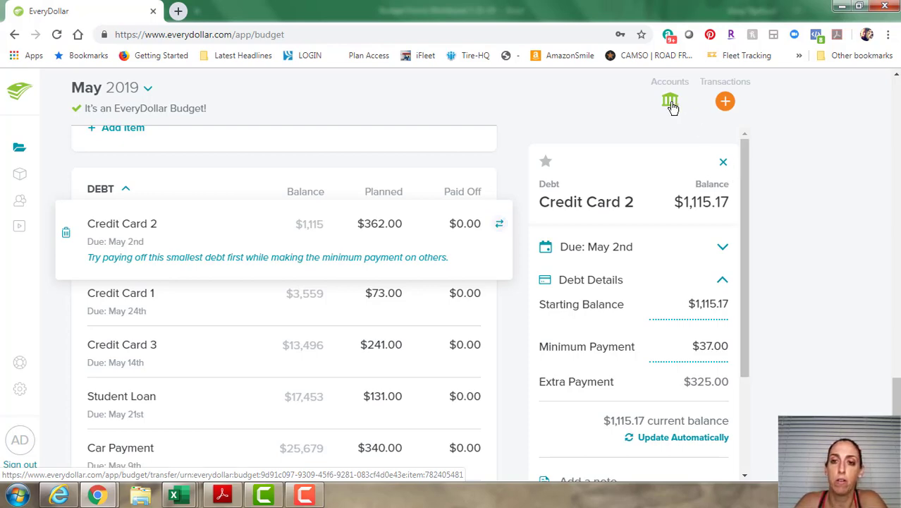
# Open the Search For Your Bank dialog and close it without linking an account.
pyautogui.click(670, 103)
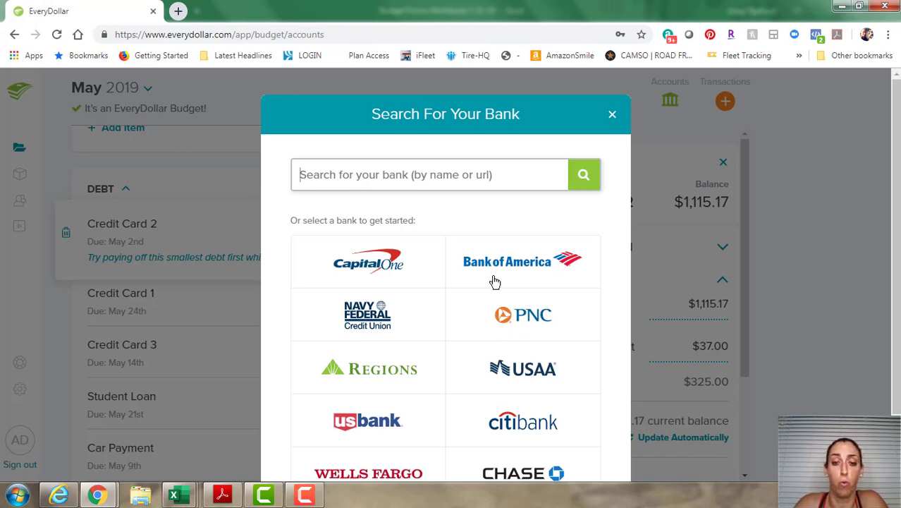
pyautogui.scroll(-1, 495, 282)
pyautogui.scroll(1, 495, 282)
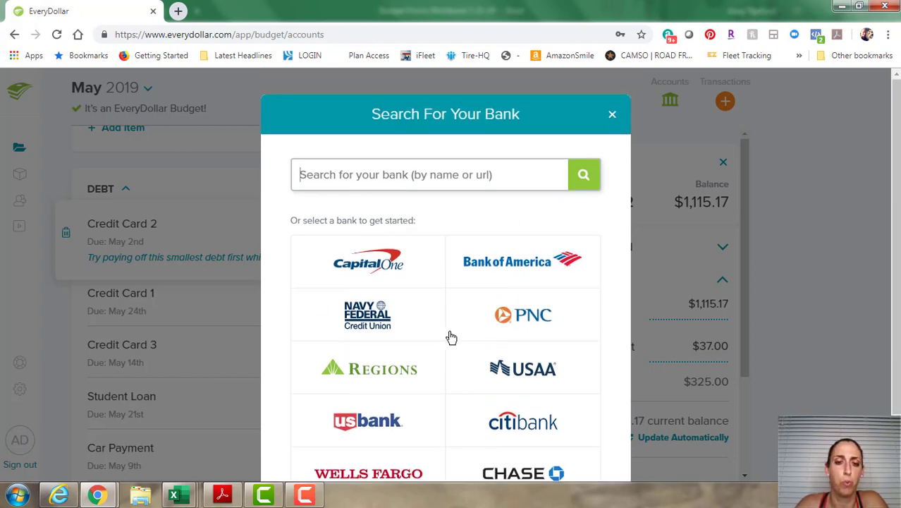
pyautogui.click(613, 114)
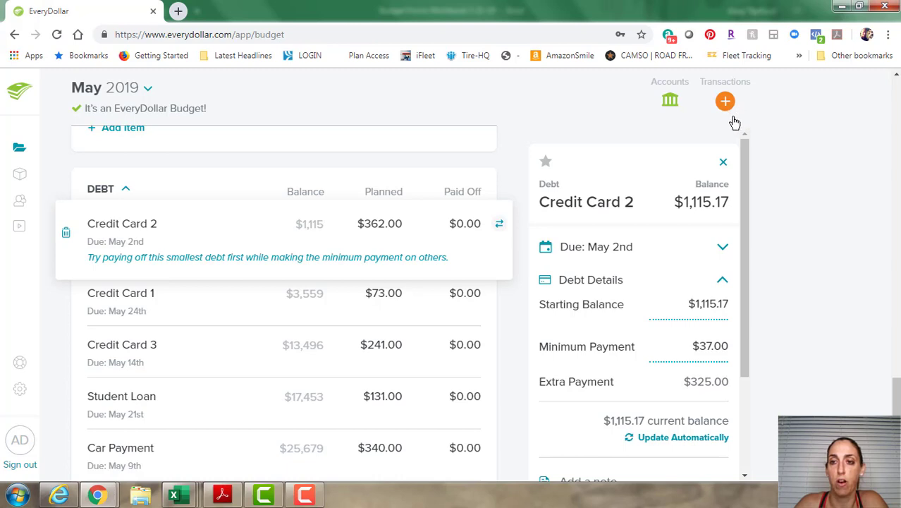
# Show the Transactions panel, empty for May and April, beside the Housing budget section.
pyautogui.click(724, 101)
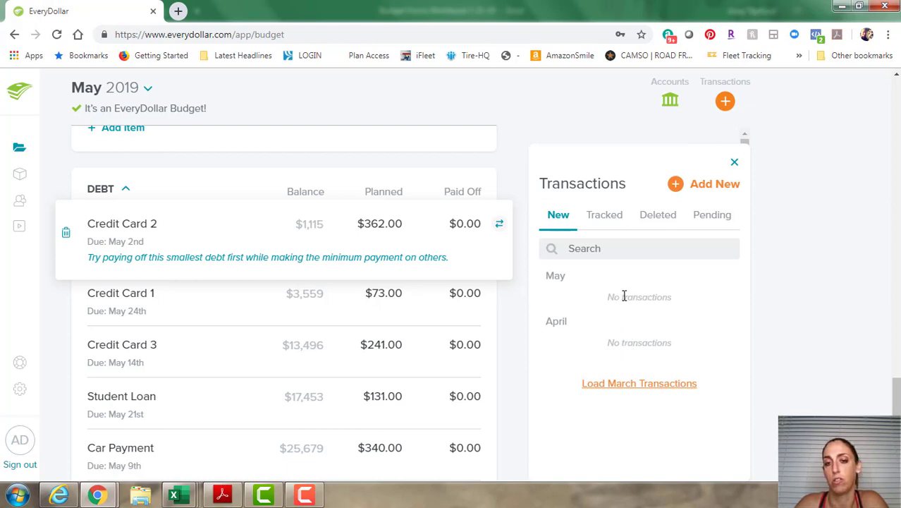
pyautogui.scroll(10, 444, 312)
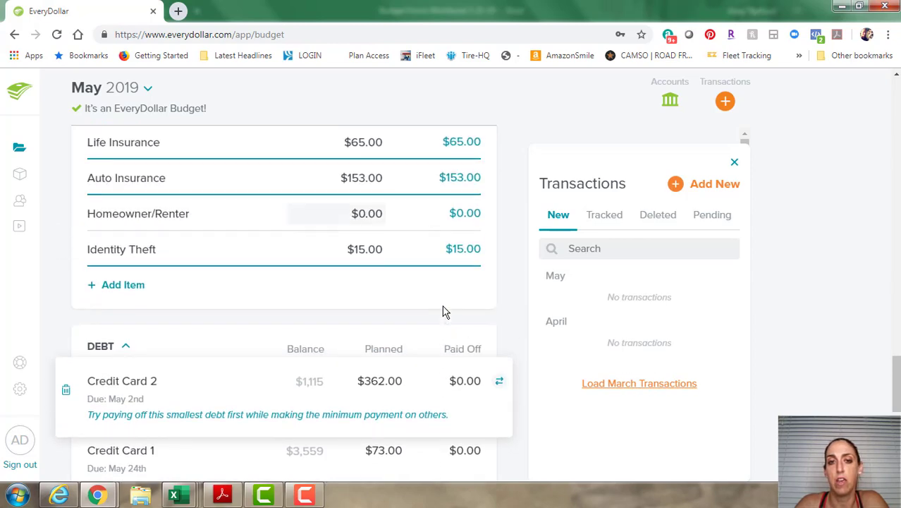
pyautogui.scroll(8, 444, 312)
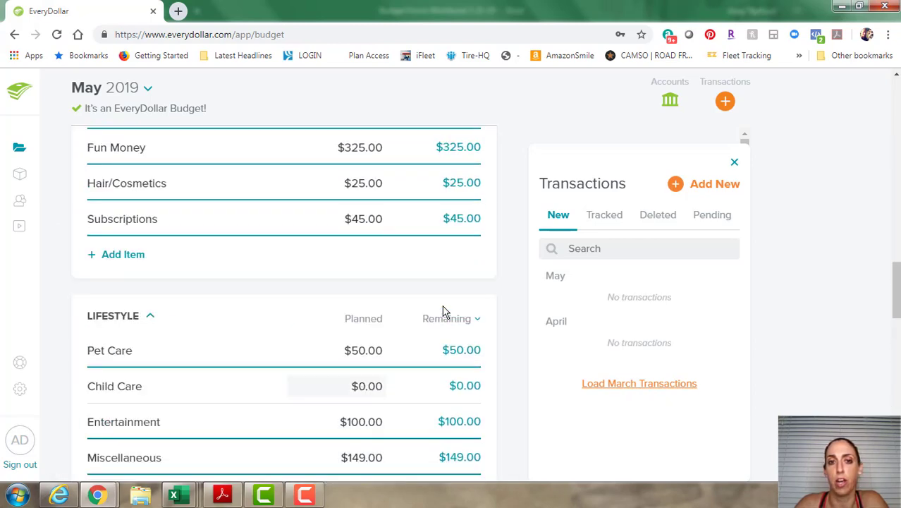
pyautogui.scroll(8, 386, 307)
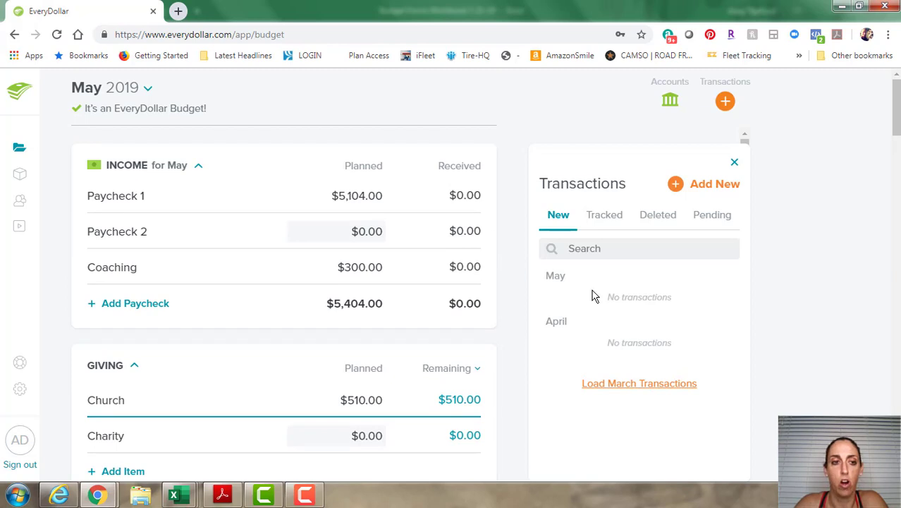
pyautogui.moveTo(594, 295); pyautogui.dragTo(296, 191)
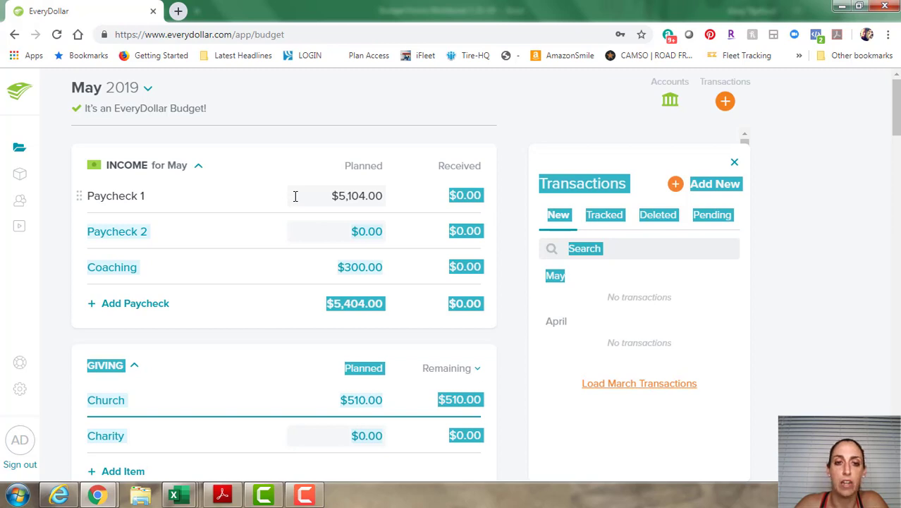
pyautogui.click(590, 286)
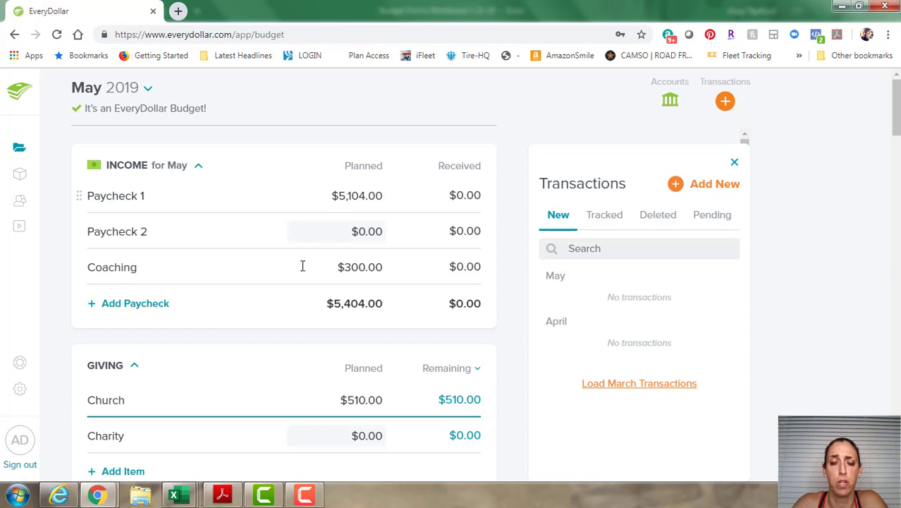
pyautogui.scroll(-7, 338, 275)
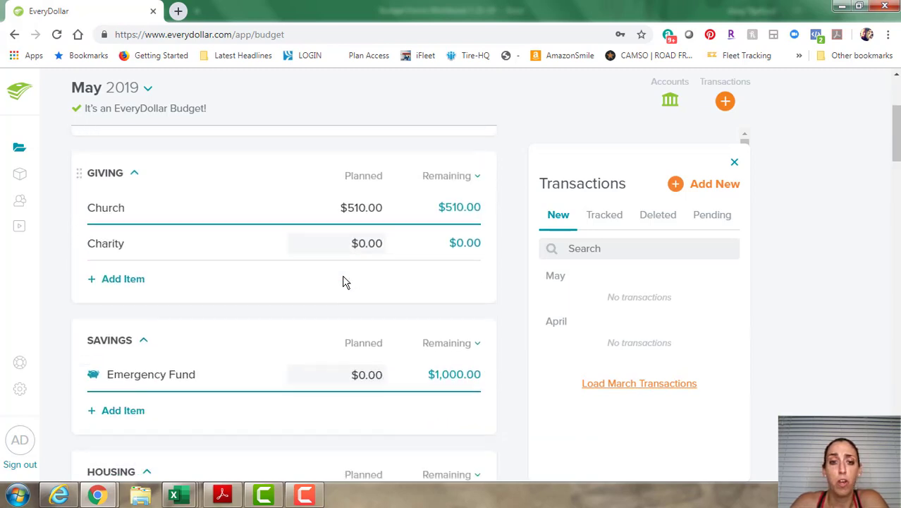
pyautogui.scroll(-1, 346, 276)
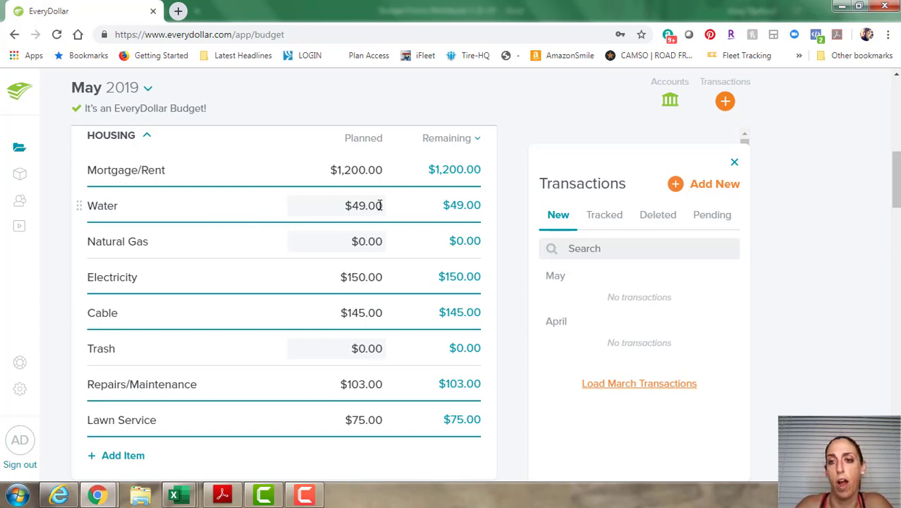
# Track a $49.00 Broward County expense against the Water budget item.
pyautogui.click(679, 187)
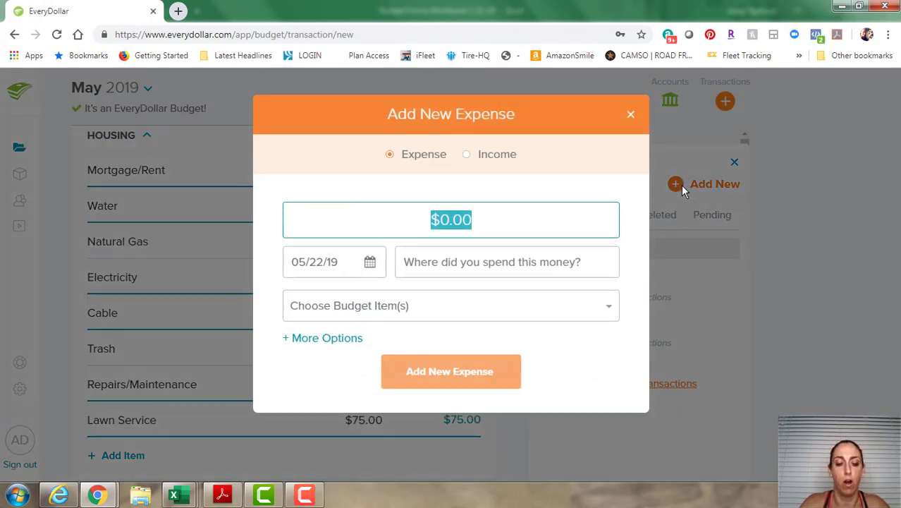
pyautogui.write('49.00')
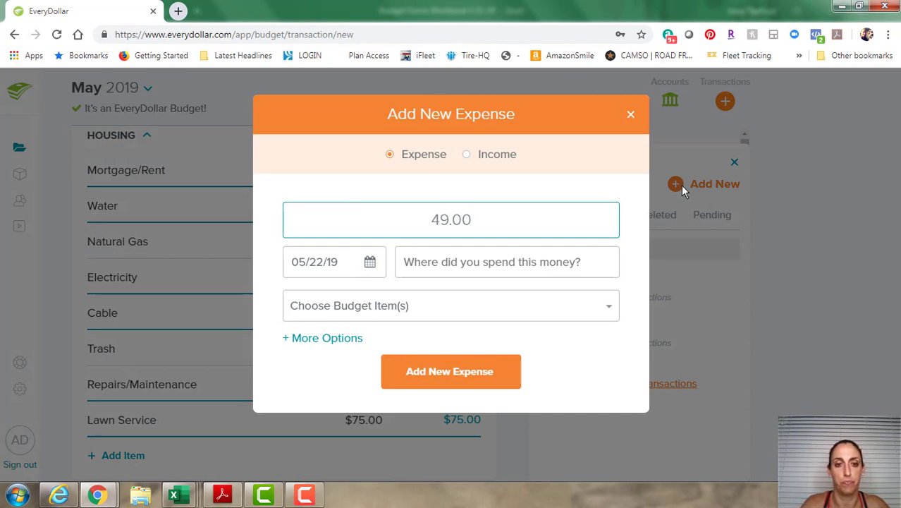
pyautogui.press('Tab')
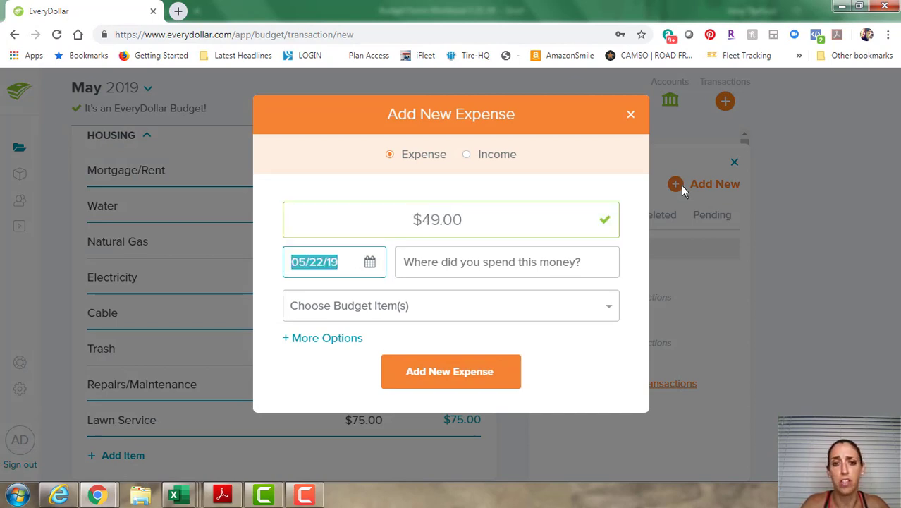
pyautogui.press('Tab')
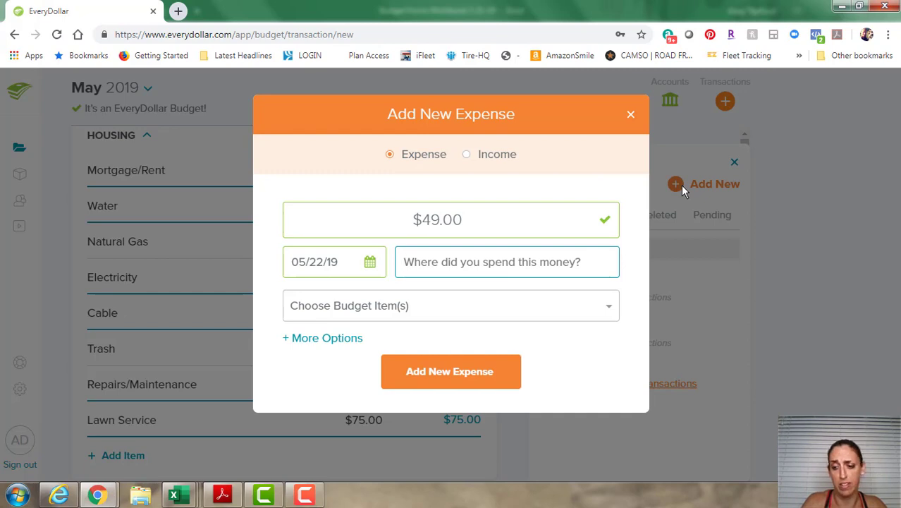
pyautogui.write('Broward C')
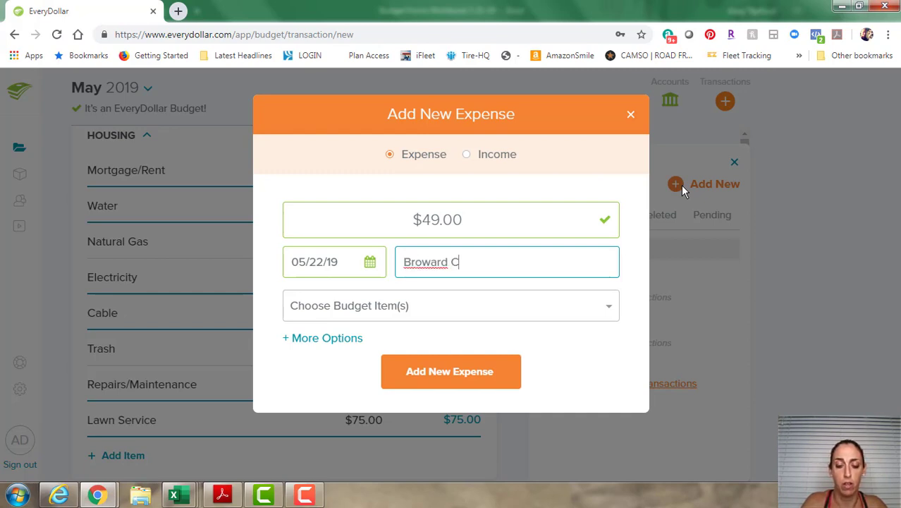
pyautogui.write('ounty')
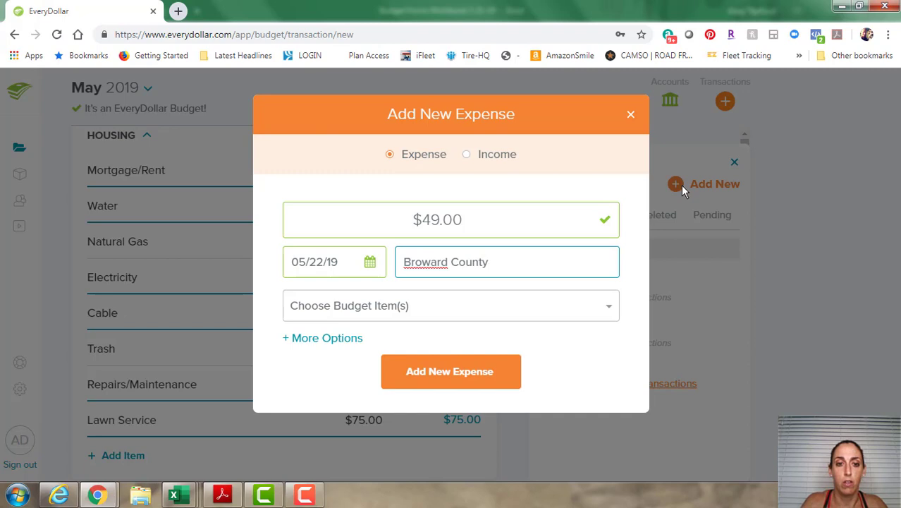
pyautogui.press('Tab')
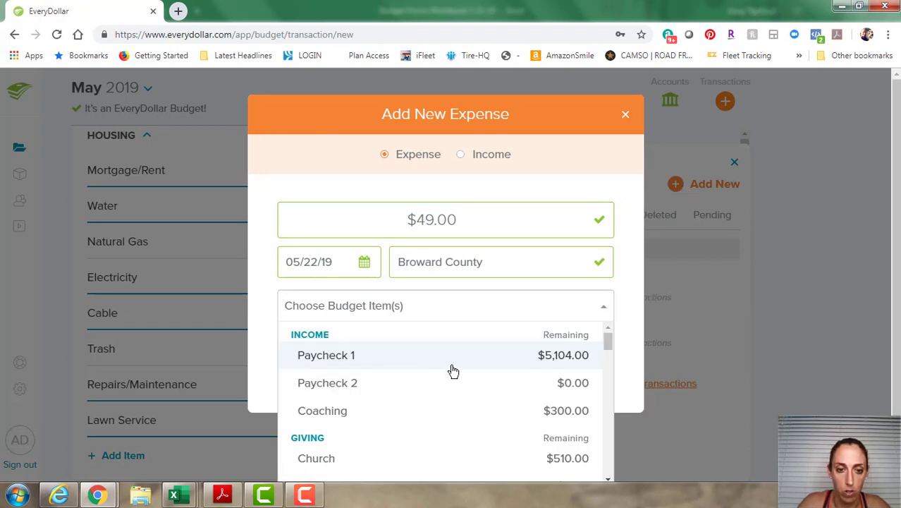
pyautogui.scroll(-4, 450, 377)
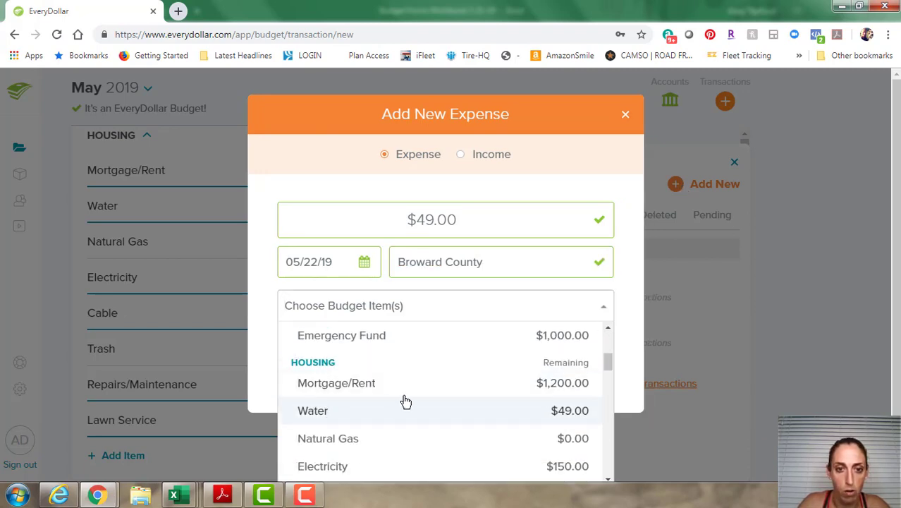
pyautogui.click(402, 400)
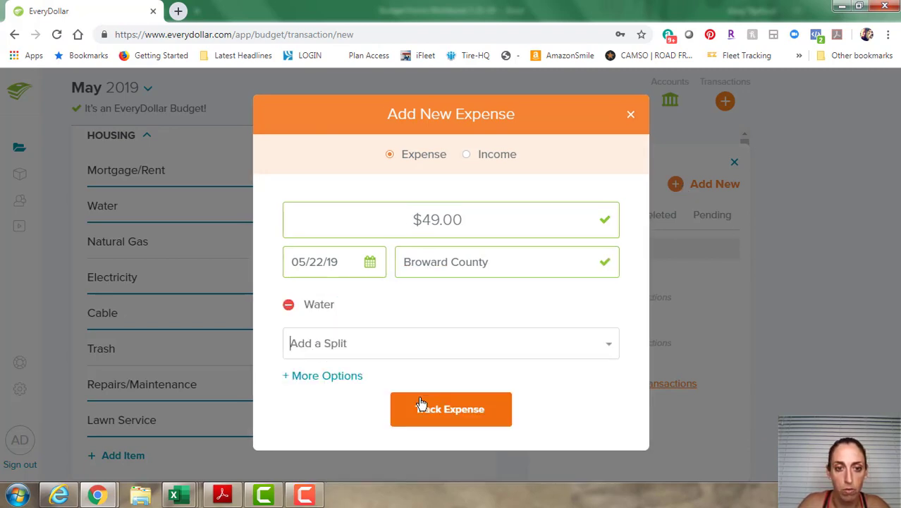
pyautogui.click(458, 409)
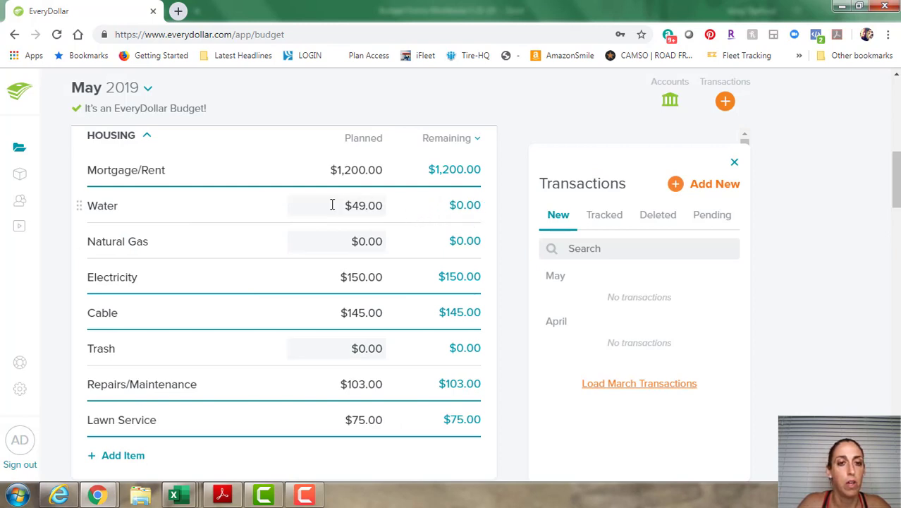
# Switch the last column to Spent to confirm Water's $49.00, then back to Remaining.
pyautogui.click(462, 139)
pyautogui.click(444, 186)
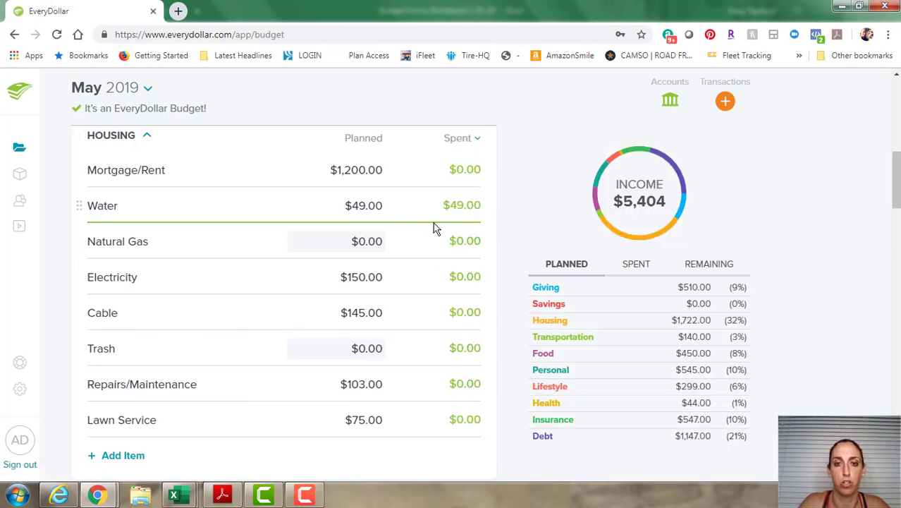
pyautogui.click(472, 141)
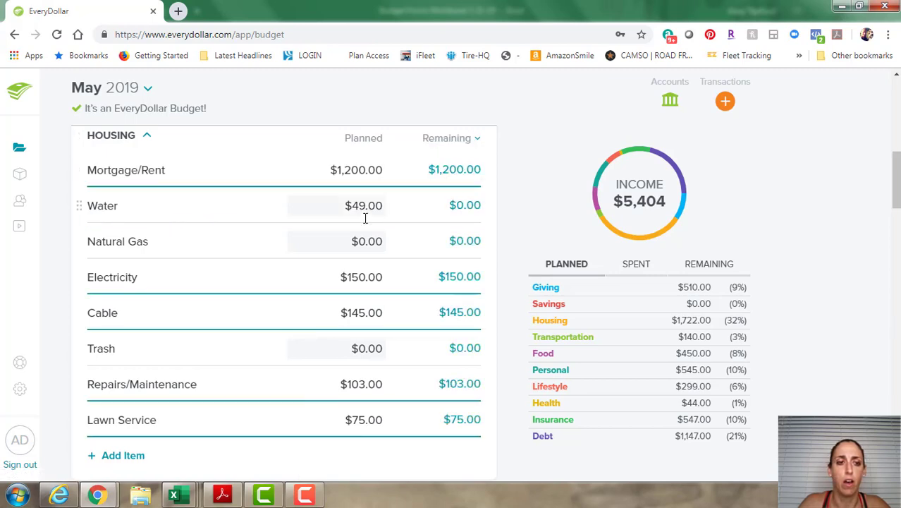
pyautogui.scroll(-6, 364, 226)
pyautogui.scroll(-2, 364, 224)
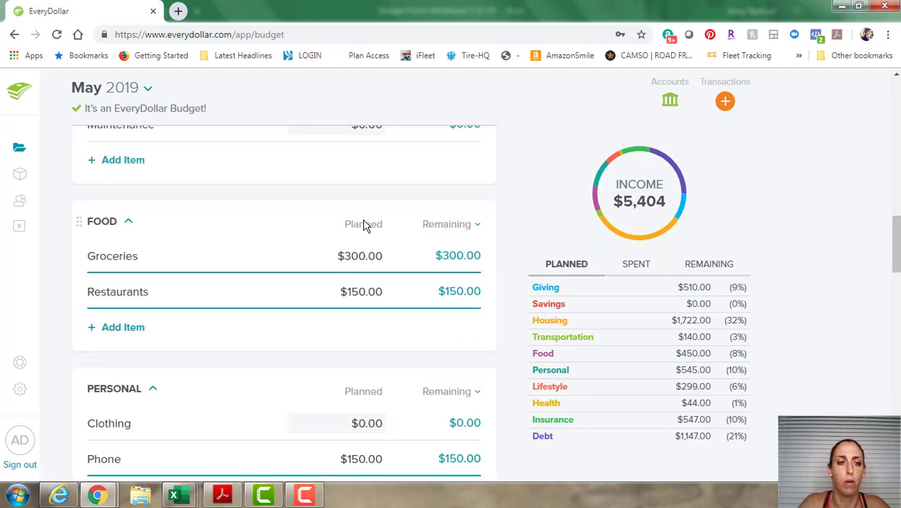
# Start a new $95.00 Wal-Mart expense and list the budget items to assign it to.
pyautogui.click(726, 102)
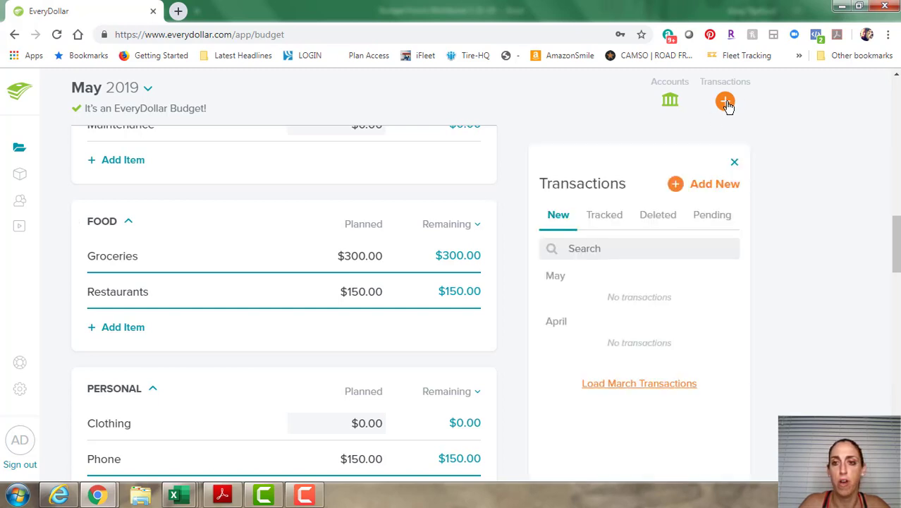
pyautogui.click(695, 187)
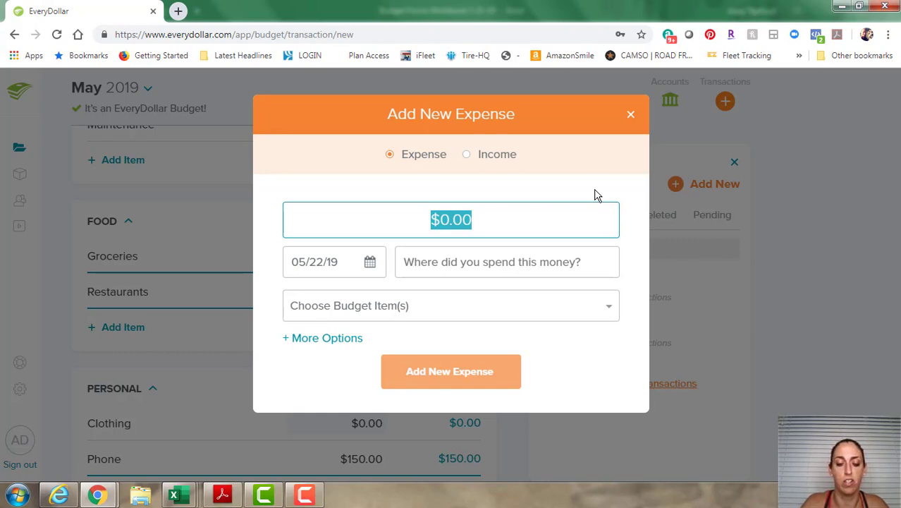
pyautogui.write('95.00')
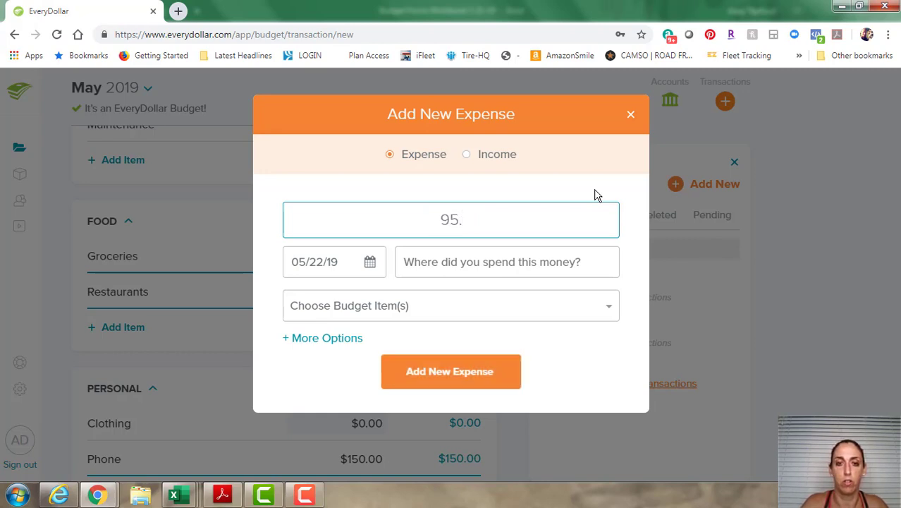
pyautogui.click(499, 264)
pyautogui.write('Wal')
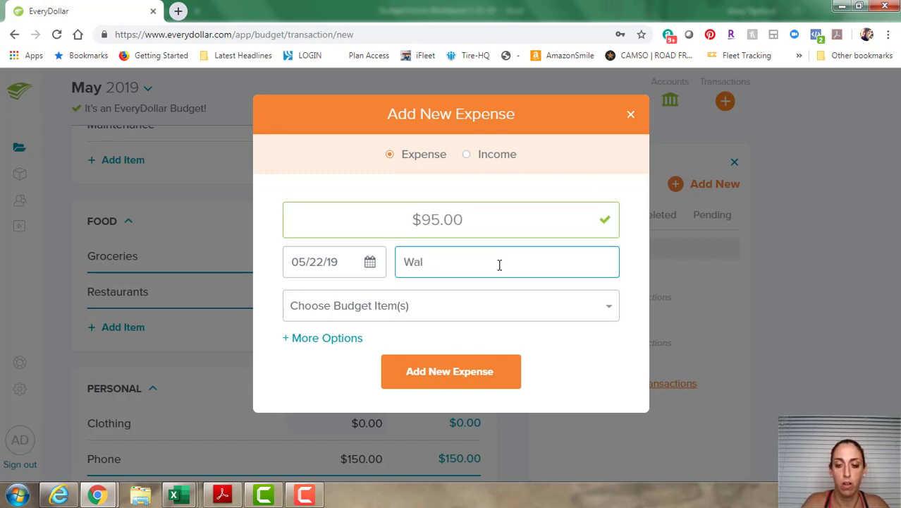
pyautogui.write('-Mart')
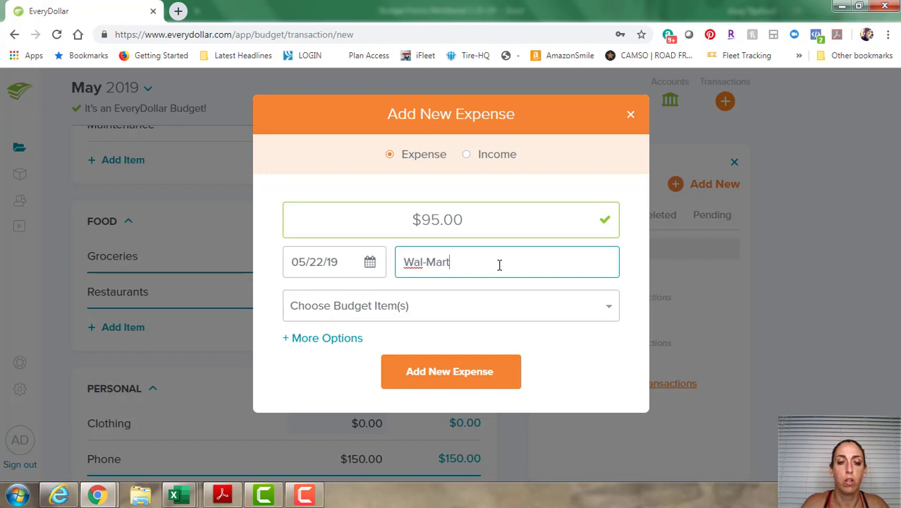
pyautogui.click(417, 314)
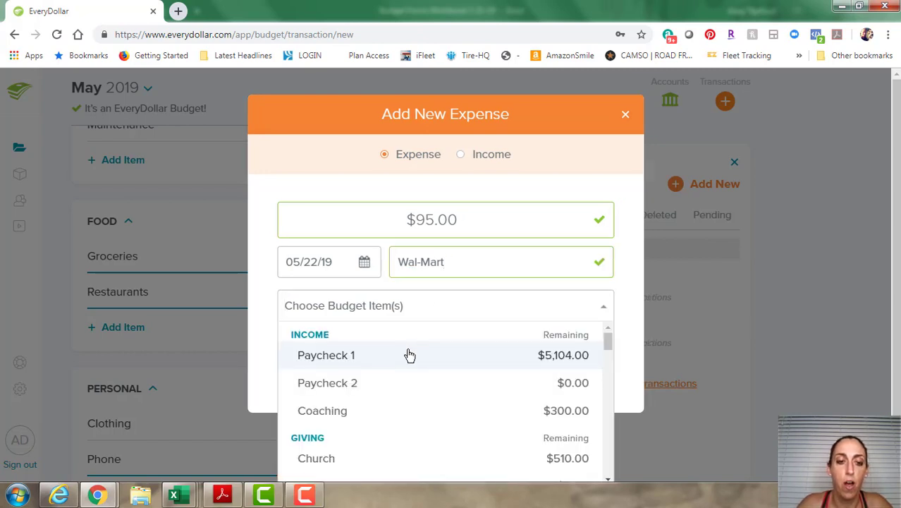
pyautogui.scroll(-8, 409, 356)
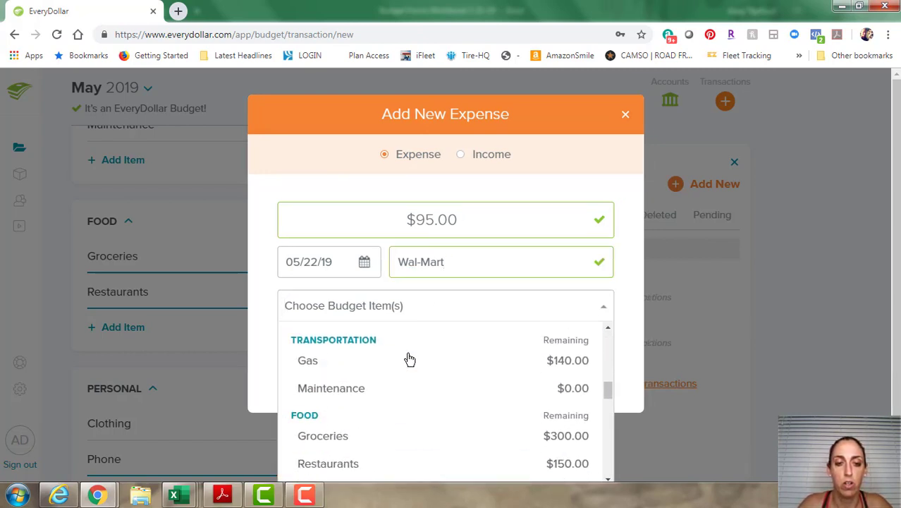
pyautogui.scroll(-2, 409, 358)
# Assign the Wal-Mart expense to Groceries and add a second split for Hair/Cosmetics.
pyautogui.click(344, 372)
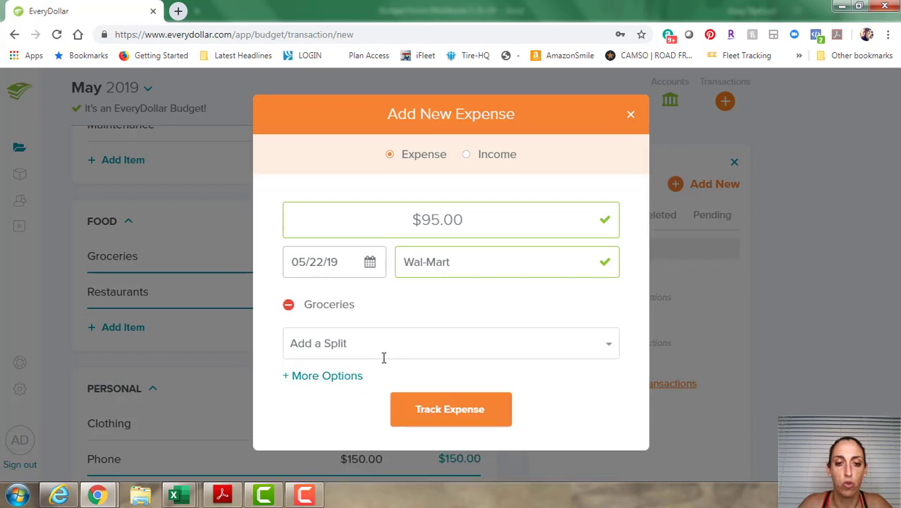
pyautogui.click(410, 347)
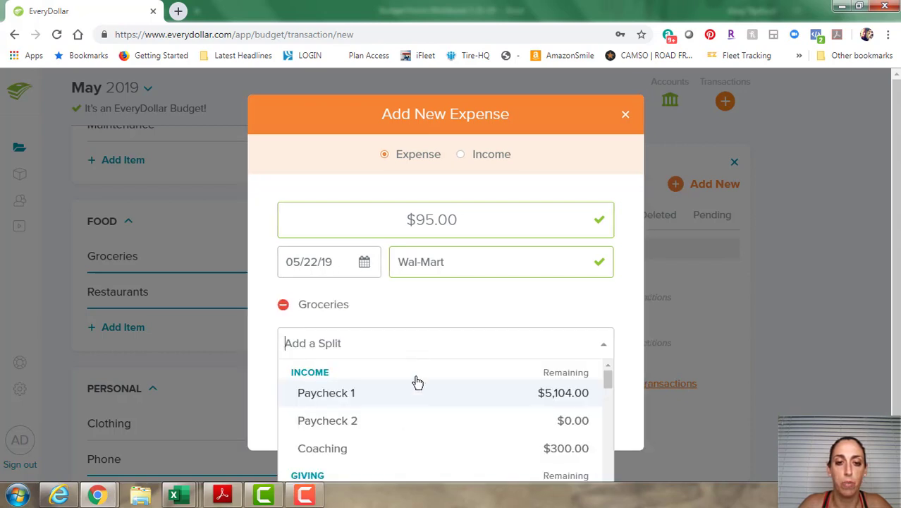
pyautogui.scroll(-8, 410, 395)
pyautogui.scroll(-6, 407, 396)
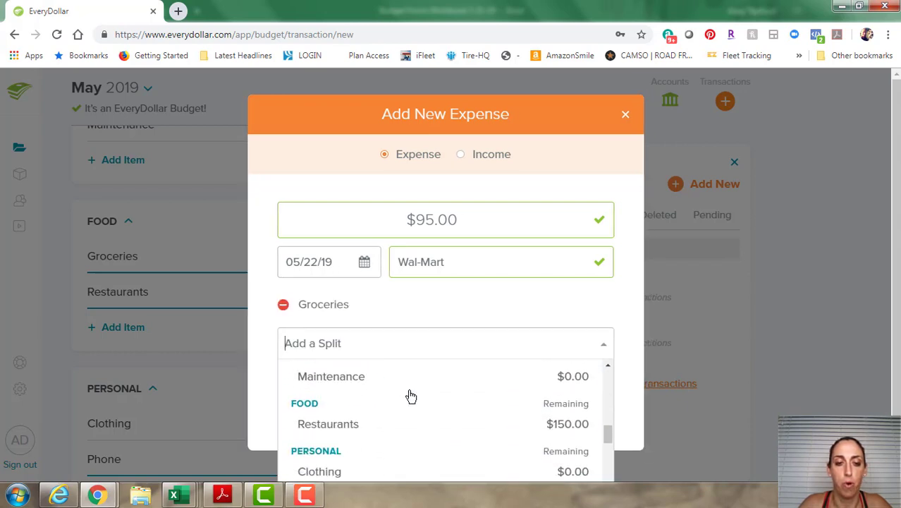
pyautogui.click(365, 406)
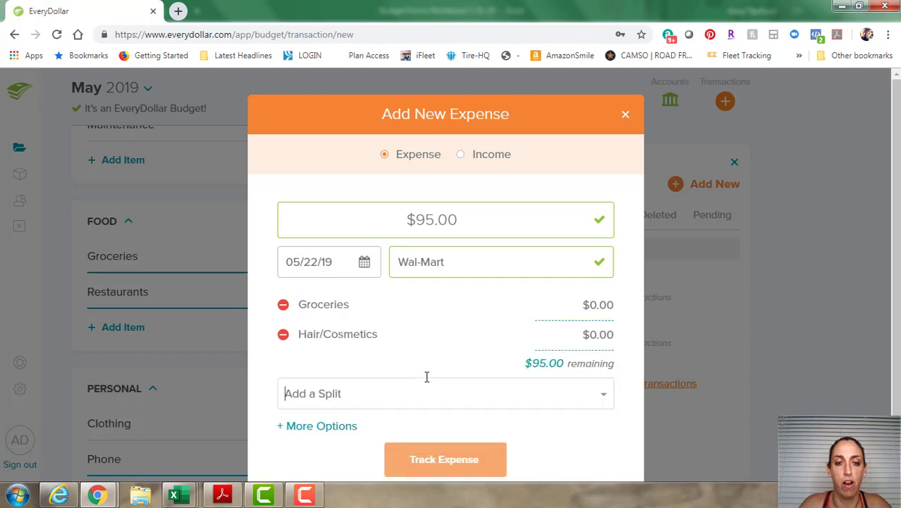
# Enter split amounts of $70.00 for Groceries and $25.00 for Hair/Cosmetics.
pyautogui.click(592, 303)
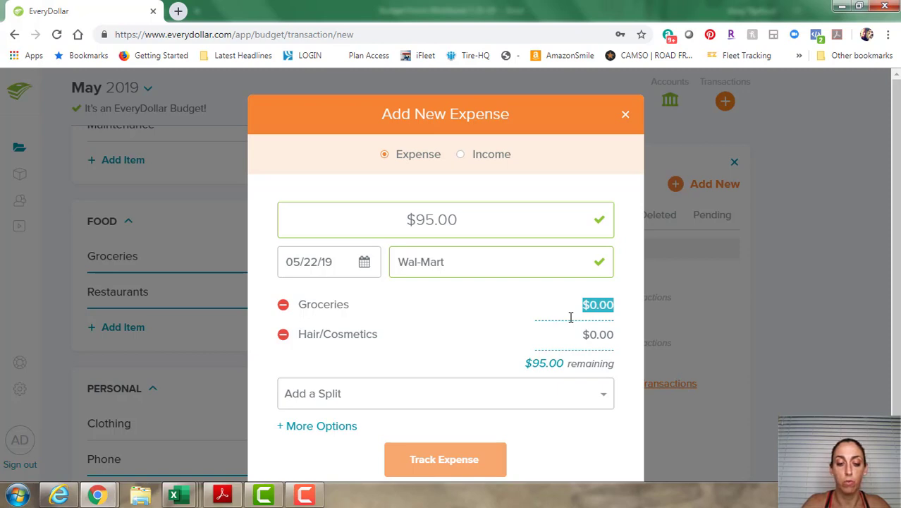
pyautogui.write('70')
pyautogui.press('Tab')
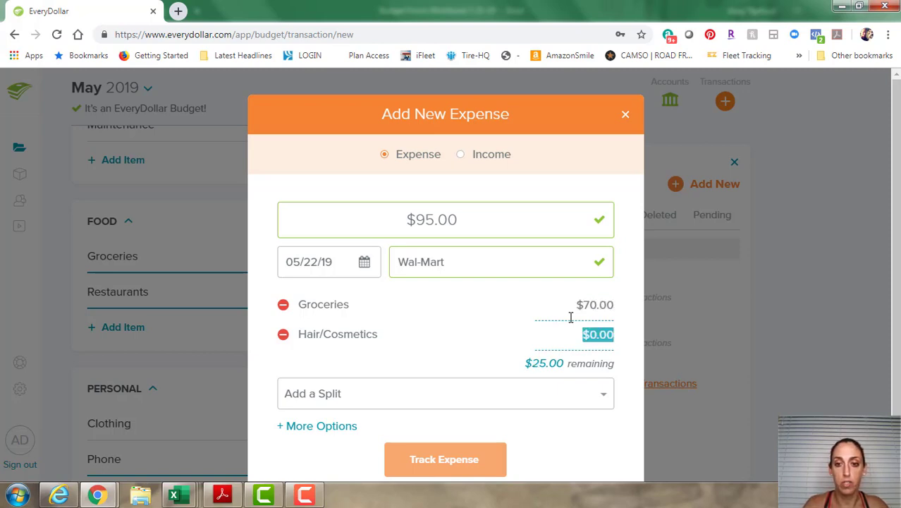
pyautogui.write('25.00')
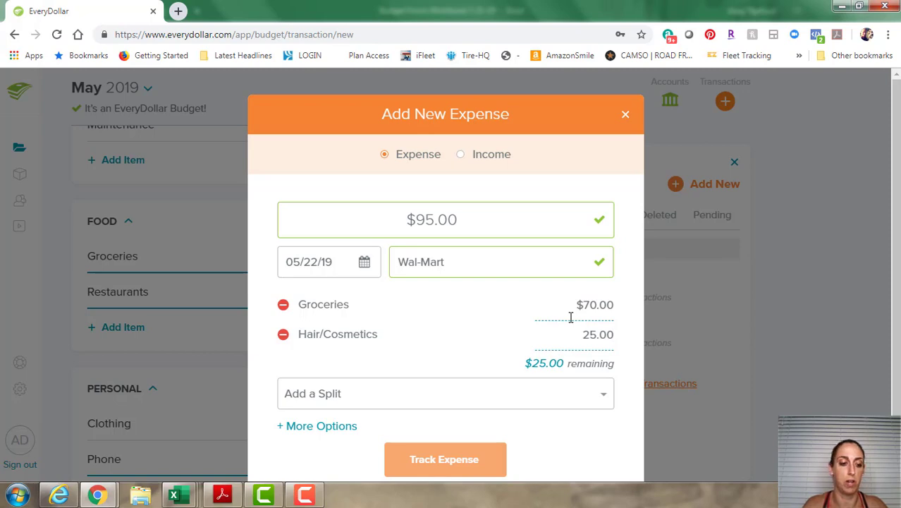
pyautogui.press('Tab')
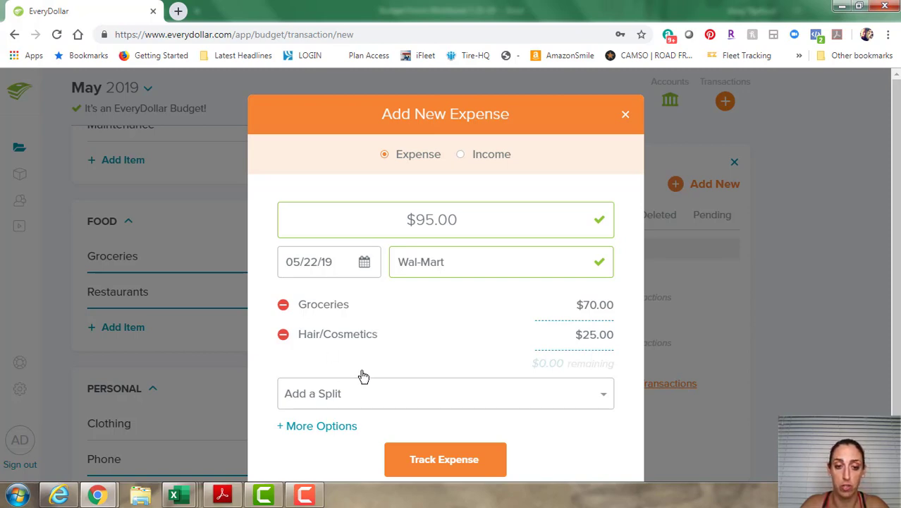
# Leave the Check # and Note fields blank and track the split Wal-Mart expense.
pyautogui.click(336, 430)
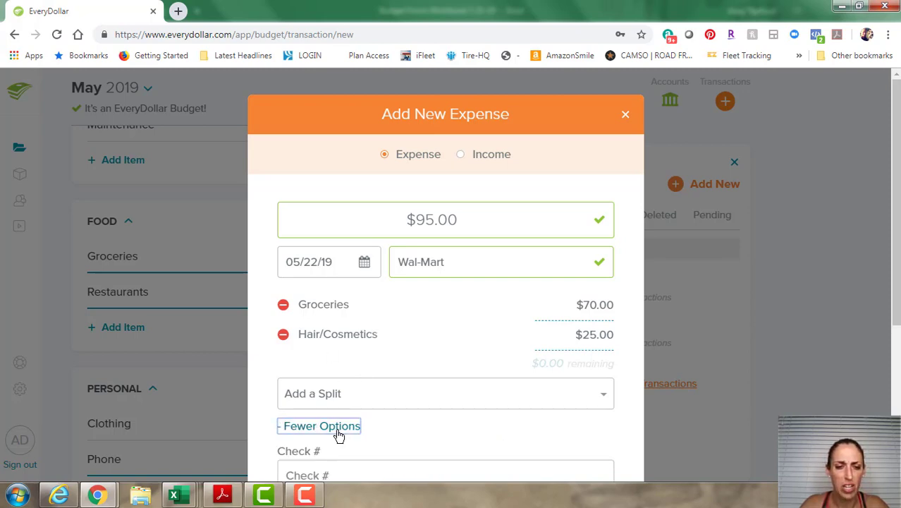
pyautogui.scroll(-2, 426, 406)
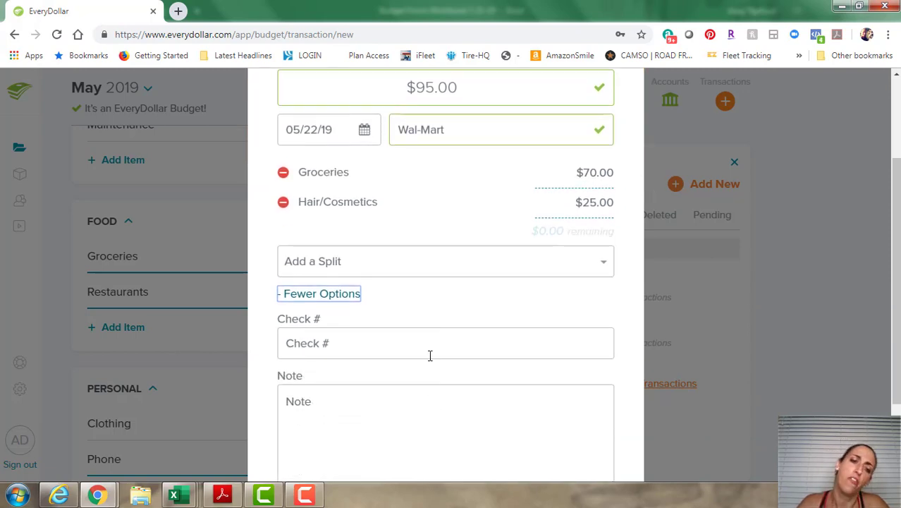
pyautogui.scroll(-1, 430, 356)
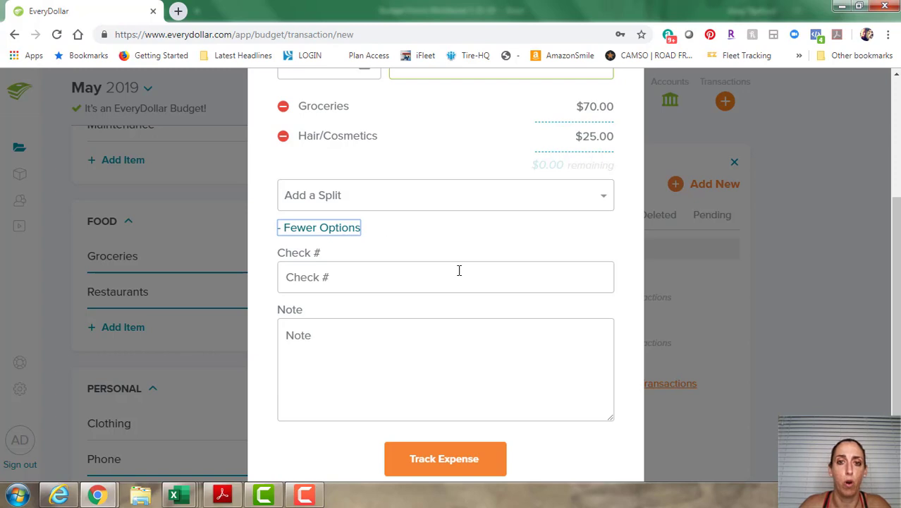
pyautogui.scroll(2, 458, 308)
pyautogui.scroll(-2, 457, 310)
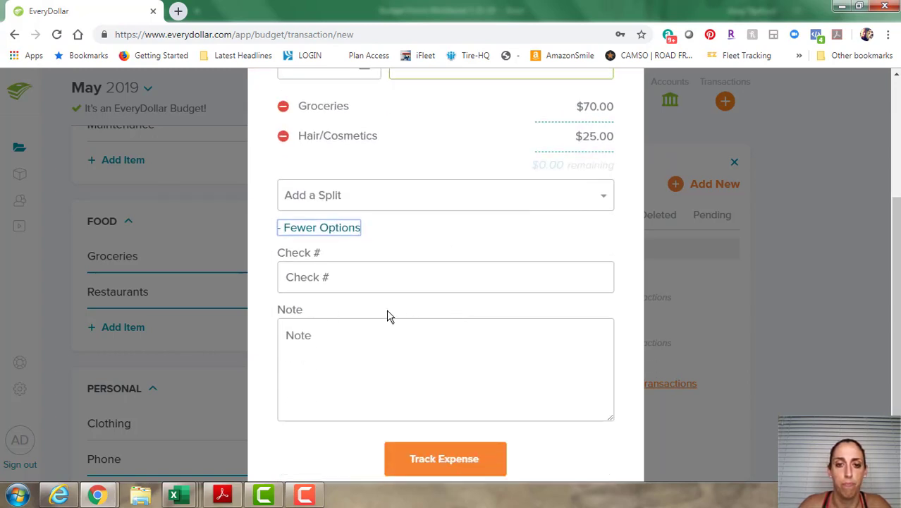
pyautogui.click(333, 229)
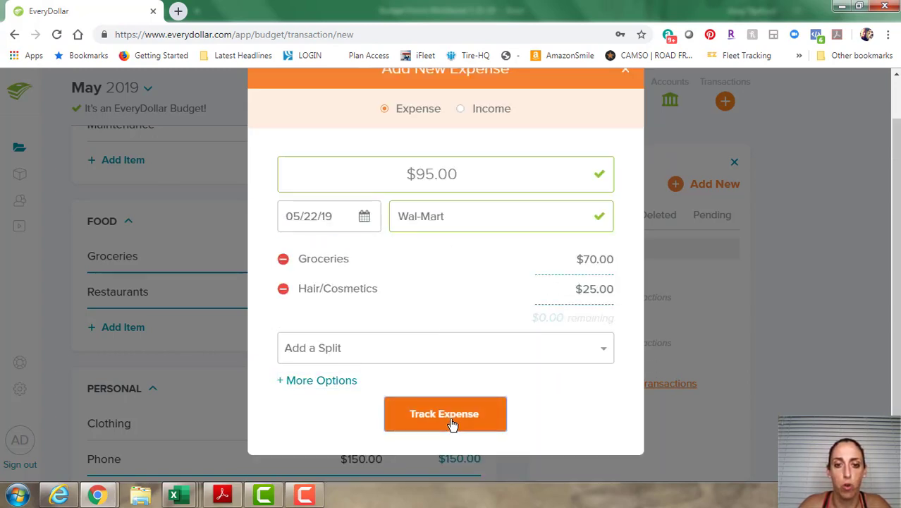
pyautogui.click(453, 423)
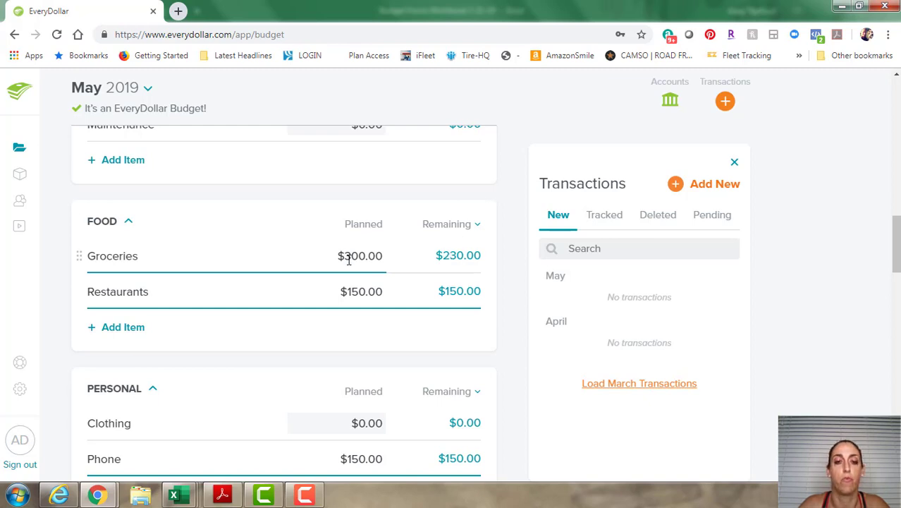
pyautogui.click(443, 226)
pyautogui.click(434, 267)
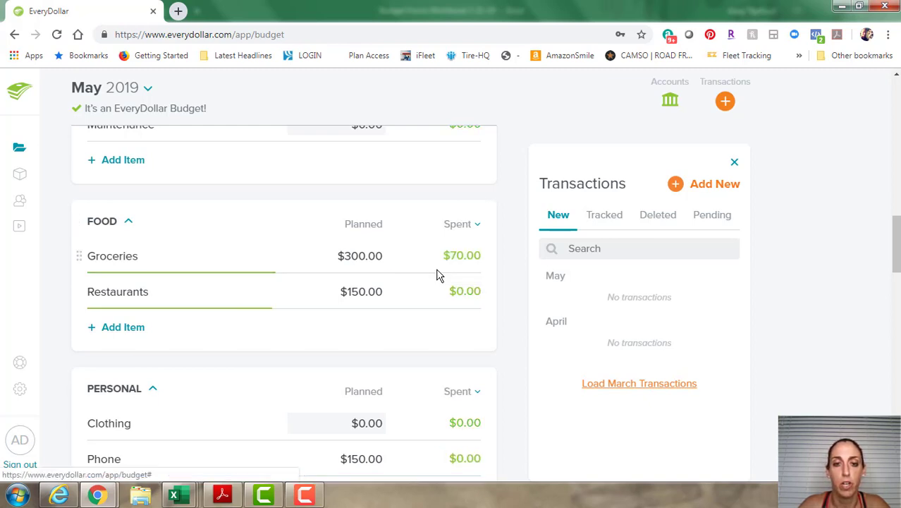
pyautogui.click(463, 227)
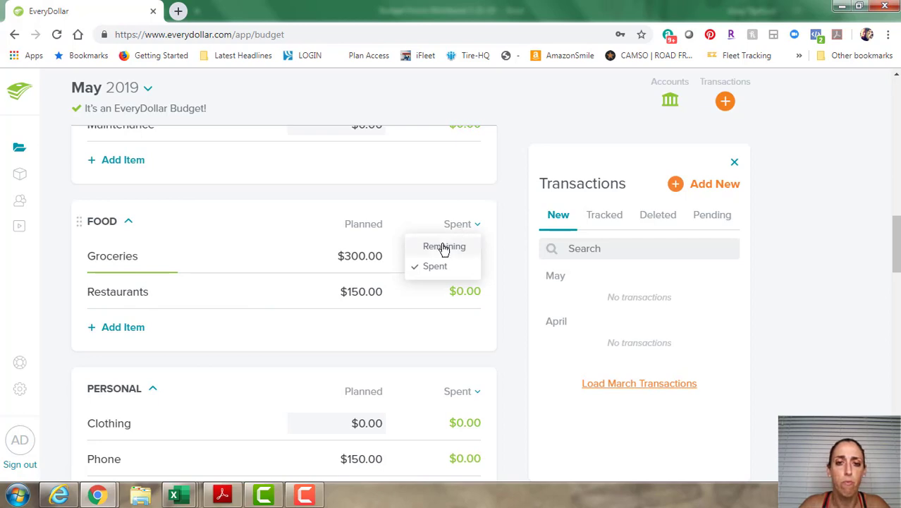
pyautogui.click(443, 246)
pyautogui.scroll(-1, 443, 250)
pyautogui.scroll(-2, 443, 254)
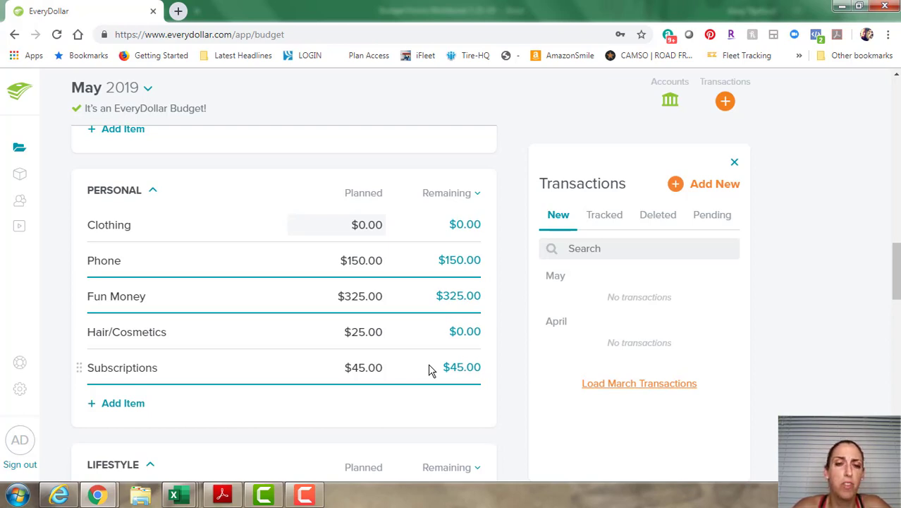
# Close the Transactions panel and scroll up to the $5,404 income planned summary.
pyautogui.click(735, 164)
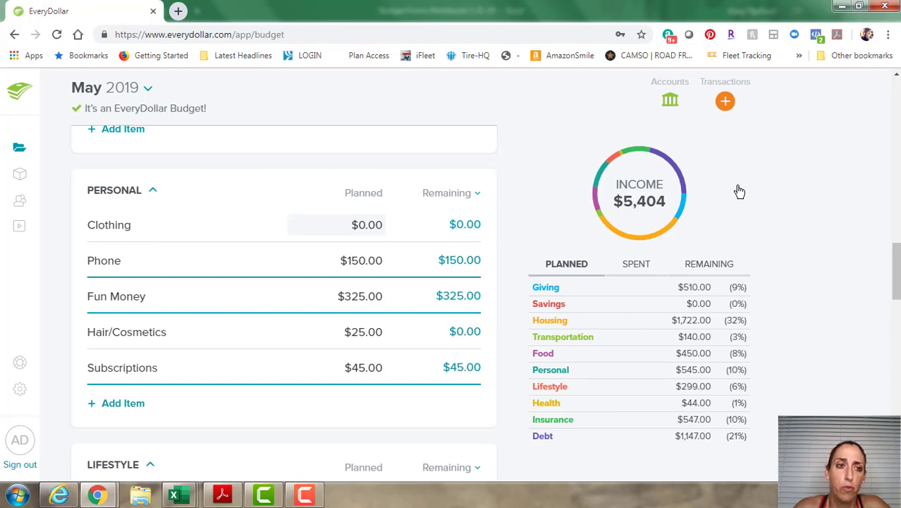
pyautogui.scroll(6, 418, 245)
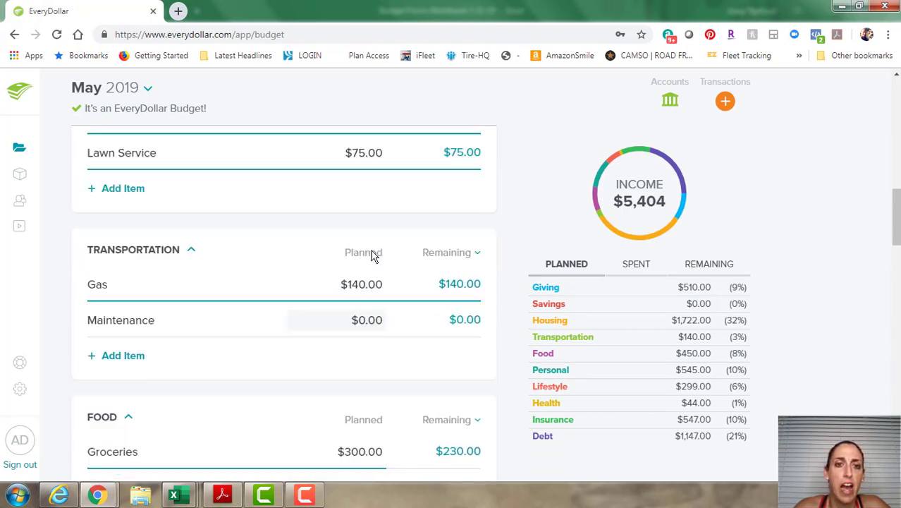
pyautogui.scroll(10, 373, 256)
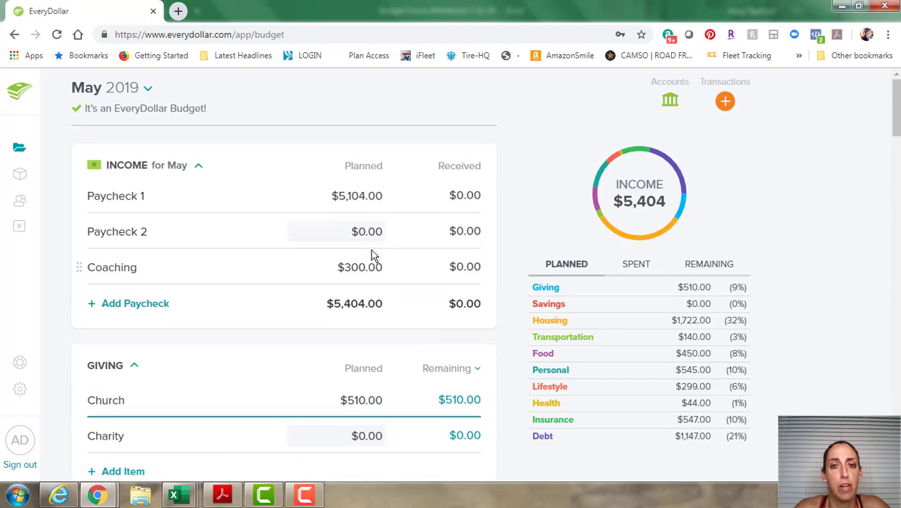